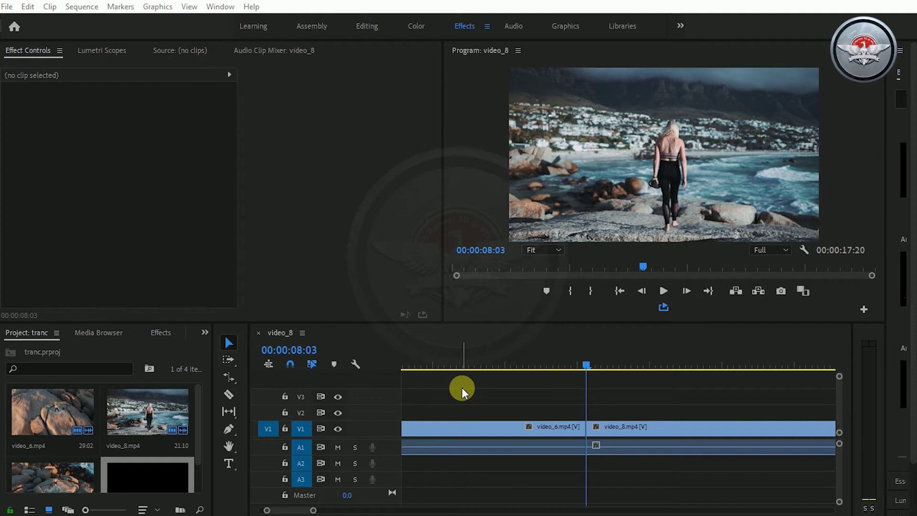
Drag the Adjustment Layer from the project bin onto V2 over the video_6/video_8 cut.
{"action": "left_click", "coordinate": [167, 482]}
{"action": "scroll", "coordinate": [198, 426], "scroll_direction": "down", "scroll_amount": 2}
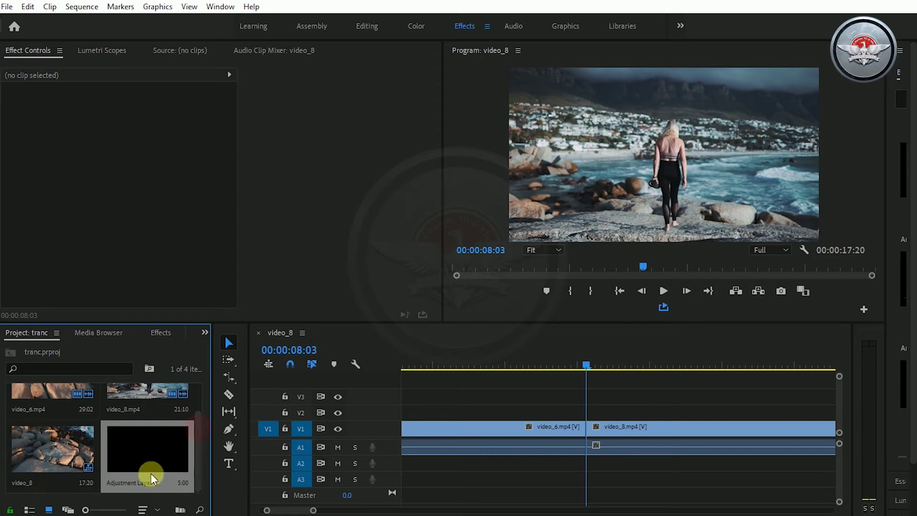
{"action": "mouse_move", "coordinate": [154, 466]}
{"action": "left_mouse_down"}
{"action": "mouse_move", "coordinate": [568, 395]}
{"action": "mouse_move", "coordinate": [542, 414]}
{"action": "left_mouse_up"}
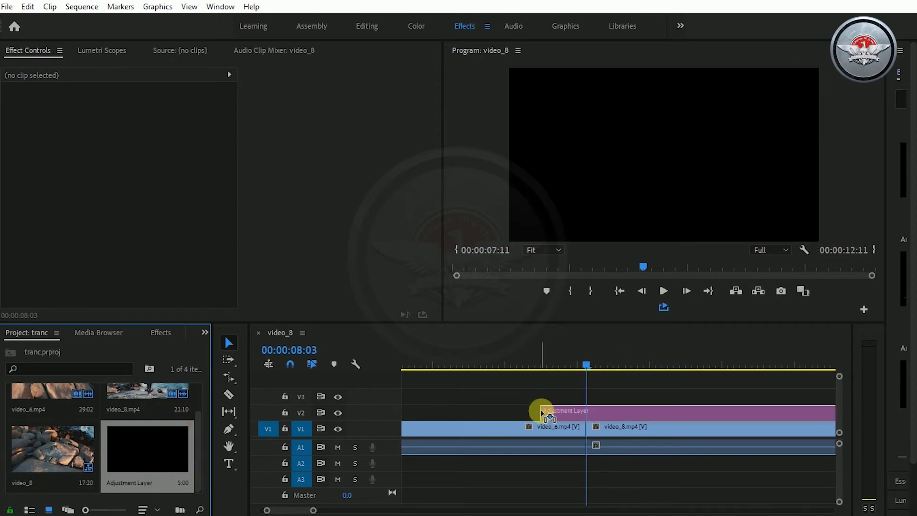
{"action": "left_click_drag", "start_coordinate": [584, 364], "coordinate": [587, 367]}
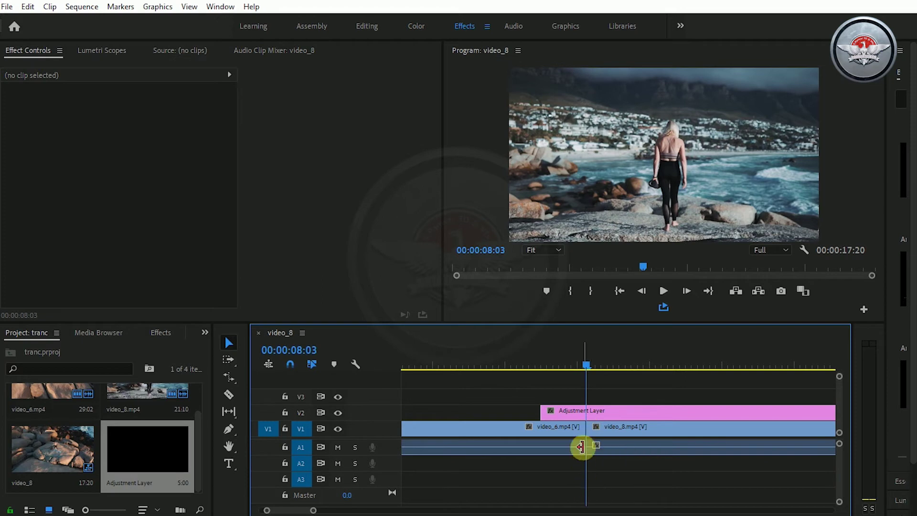
Trim the Adjustment Layer's start to a few frames before the cut, then move the playhead a few frames past it.
{"action": "key", "text": "shift+Left"}
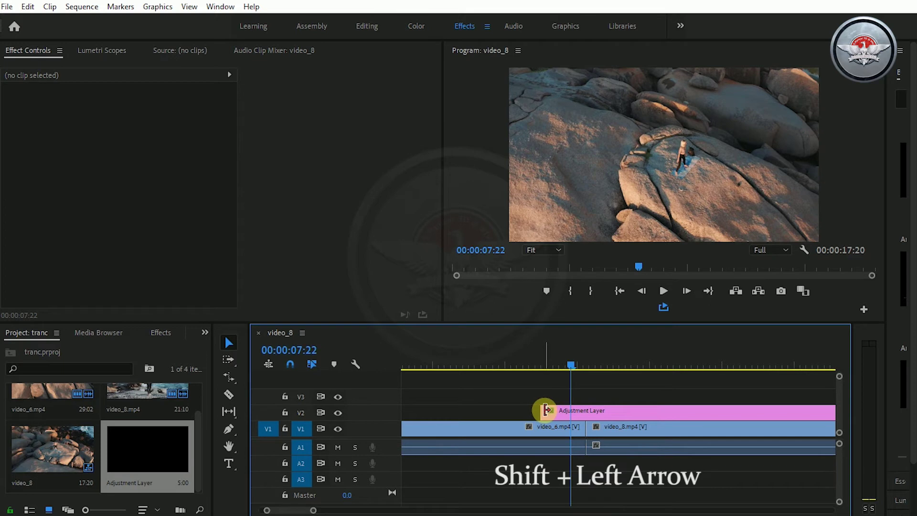
{"action": "left_click_drag", "start_coordinate": [545, 410], "coordinate": [571, 411]}
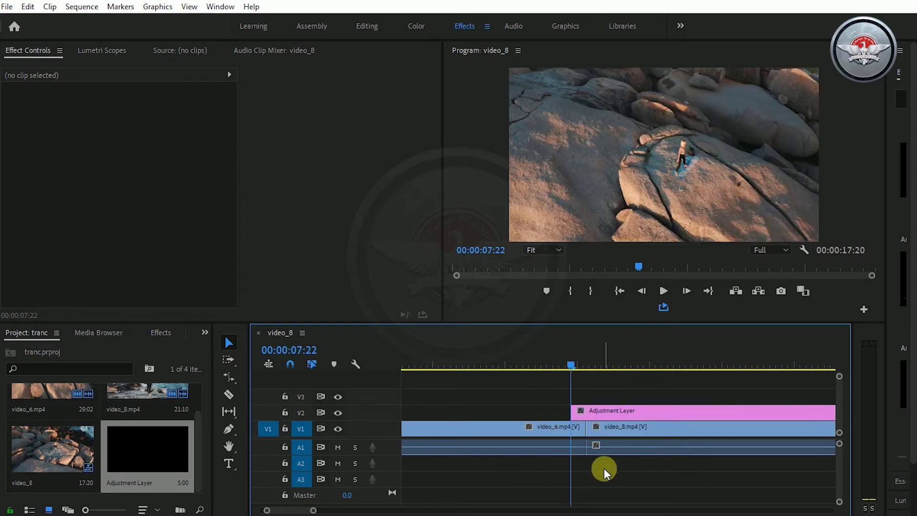
{"action": "left_click", "coordinate": [600, 468]}
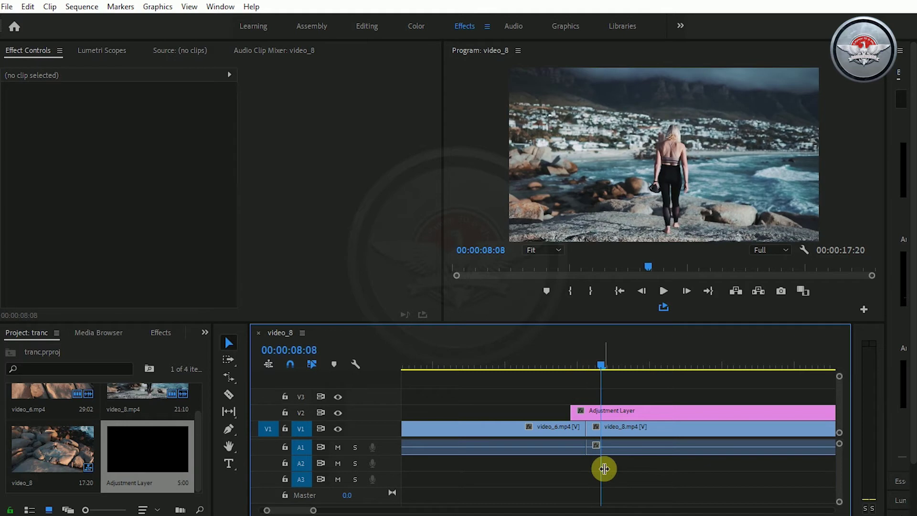
{"action": "key", "text": "shift+Right"}
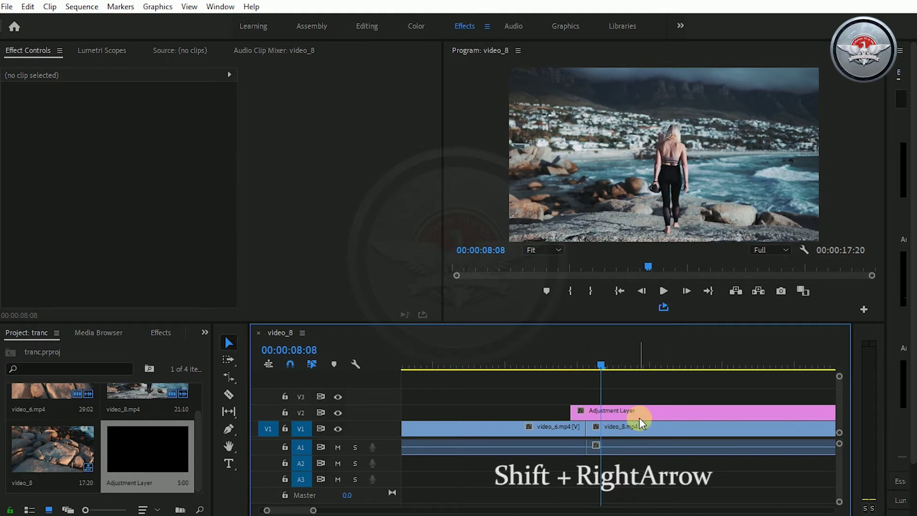
Razor the Adjustment Layer at the playhead and delete the right-hand remainder.
{"action": "key", "text": "c"}
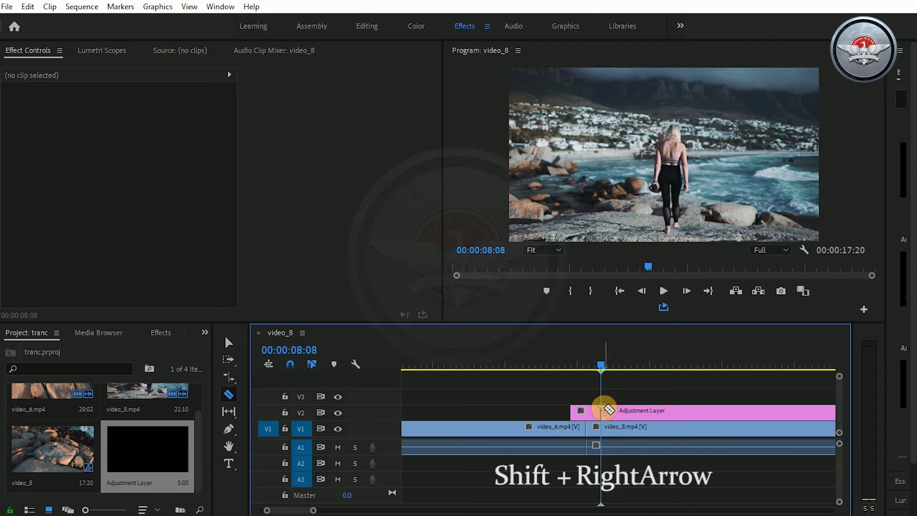
{"action": "left_click", "coordinate": [603, 410]}
{"action": "key", "text": "v"}
{"action": "left_click", "coordinate": [628, 414]}
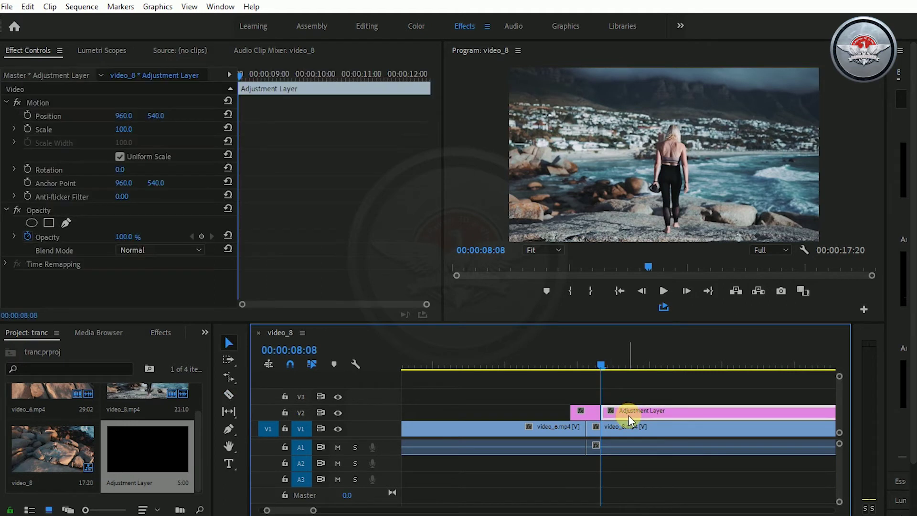
{"action": "key", "text": "Delete"}
{"action": "left_click", "coordinate": [584, 415]}
{"action": "left_click", "coordinate": [587, 365]}
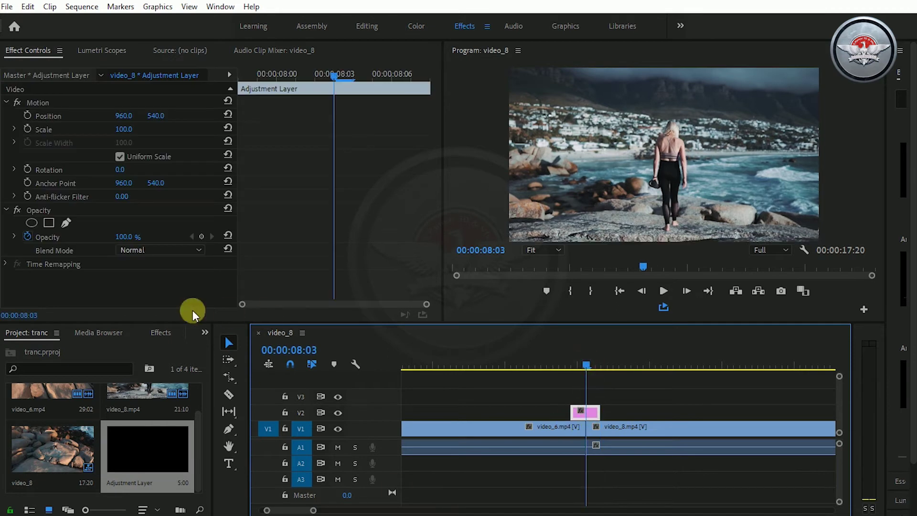
{"action": "left_click", "coordinate": [205, 332]}
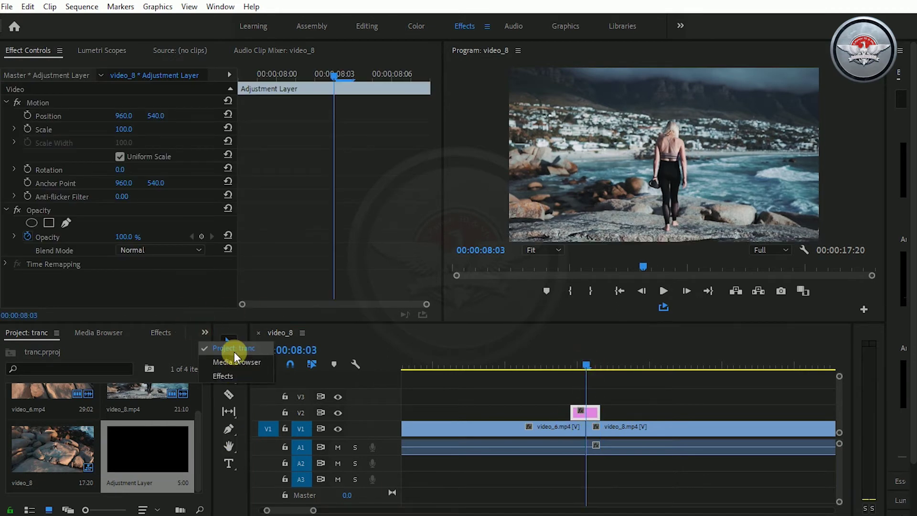
Search the effects for 'transf' and apply Distort > Transform to the short V2 adjustment clip.
{"action": "left_click", "coordinate": [234, 376]}
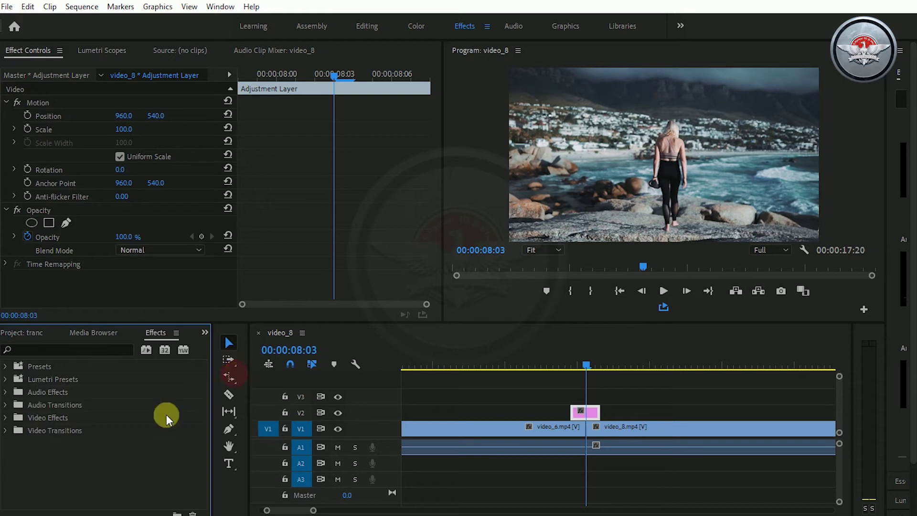
{"action": "left_click", "coordinate": [43, 349]}
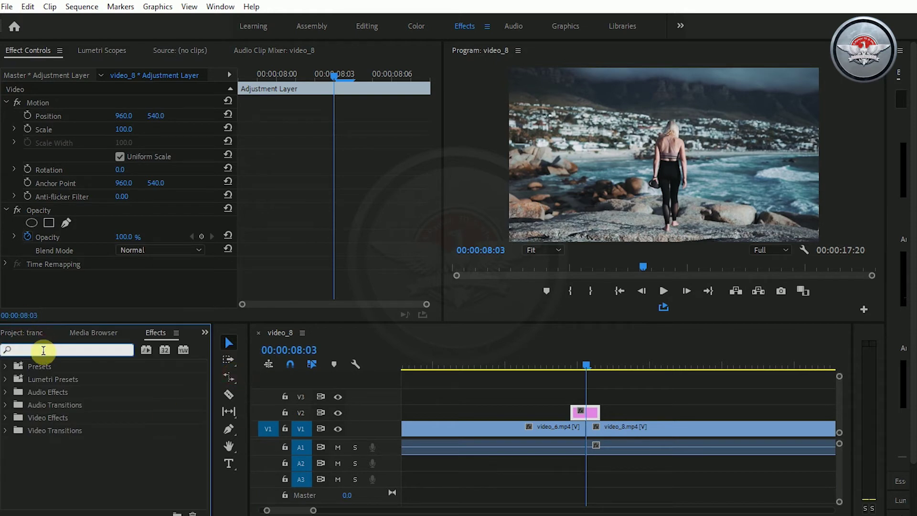
{"action": "type", "text": "tran"}
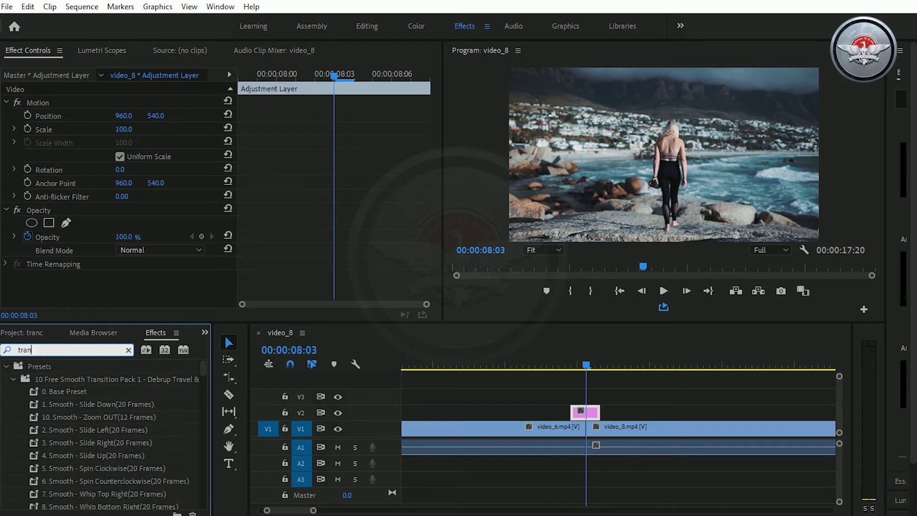
{"action": "type", "text": "sf"}
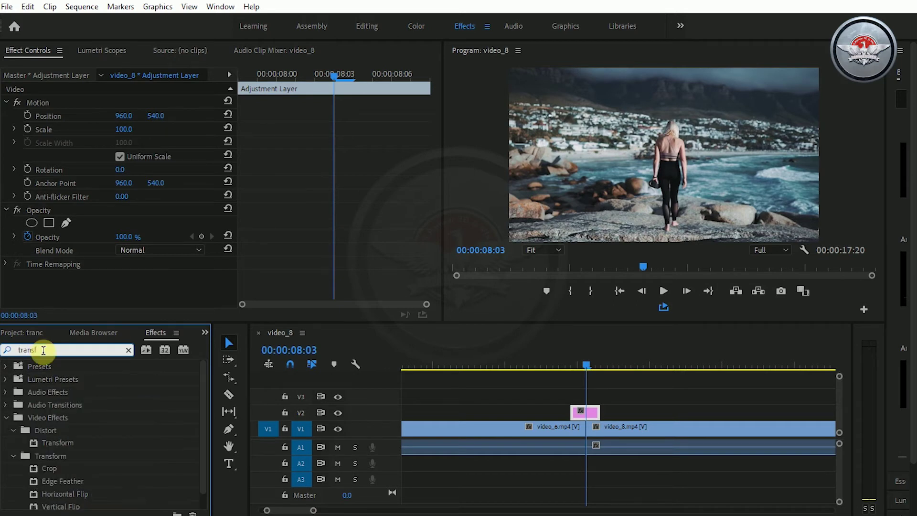
{"action": "left_click", "coordinate": [67, 444]}
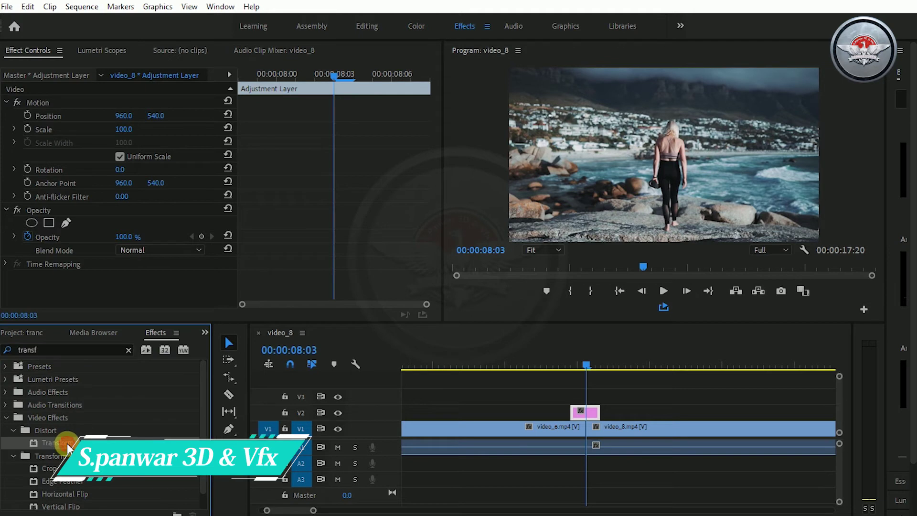
{"action": "left_click_drag", "start_coordinate": [67, 447], "coordinate": [586, 414]}
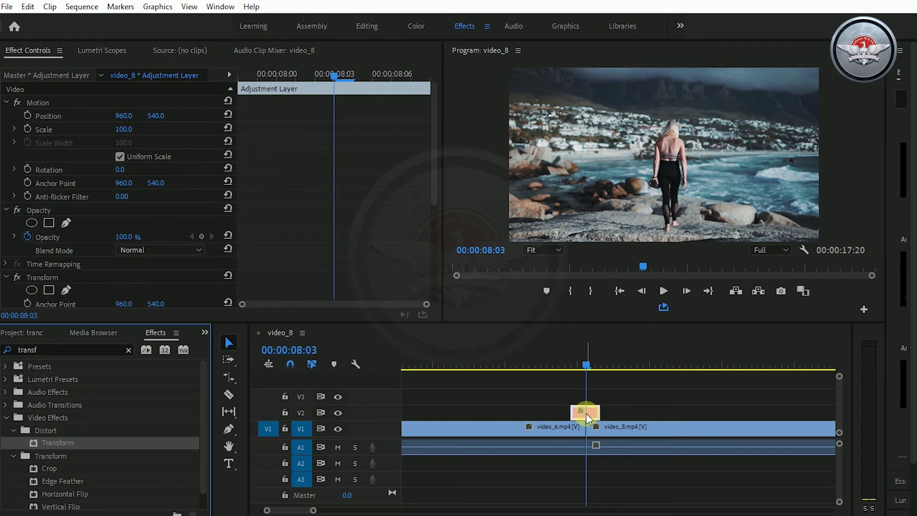
At 00:00:08:03, add a Transform Position keyframe and enter 1461 as its vertical value.
{"action": "scroll", "coordinate": [352, 214], "scroll_direction": "down", "scroll_amount": 2}
{"action": "scroll", "coordinate": [352, 213], "scroll_direction": "down", "scroll_amount": 2}
{"action": "scroll", "coordinate": [352, 214], "scroll_direction": "down", "scroll_amount": 2}
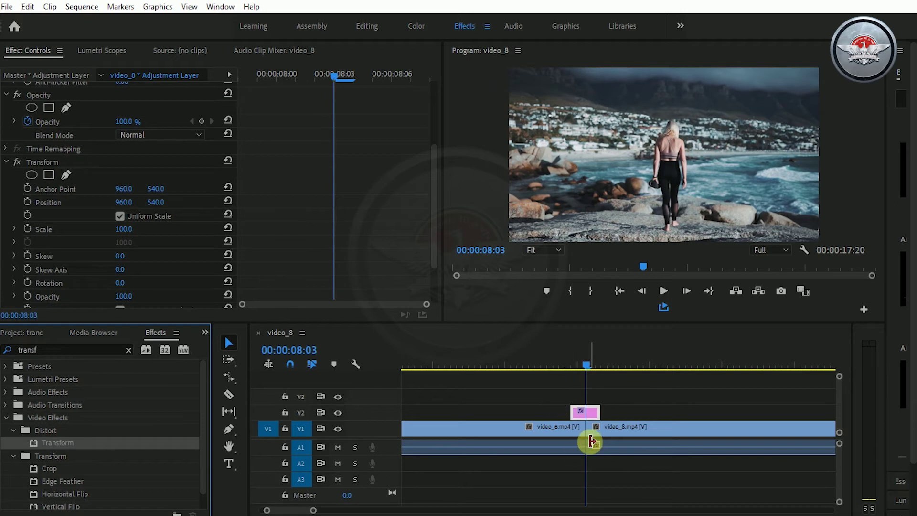
{"action": "left_click_drag", "start_coordinate": [586, 362], "coordinate": [586, 362]}
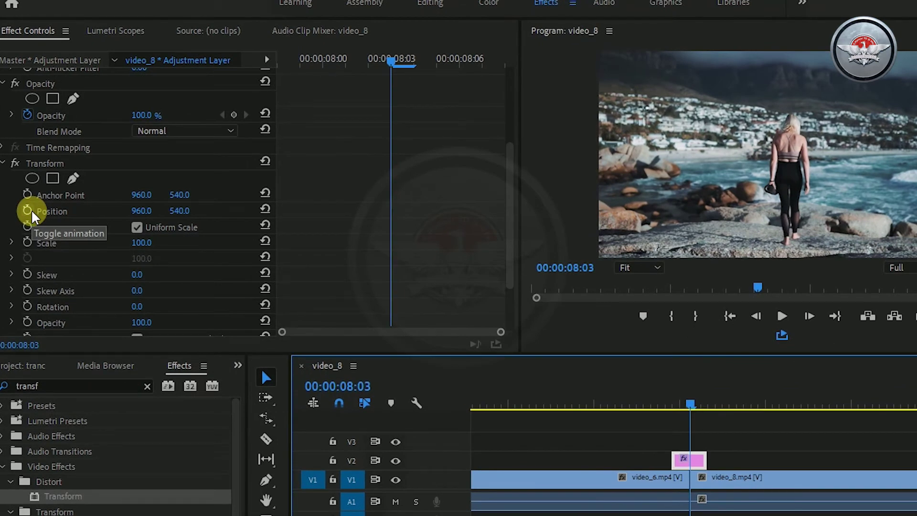
{"action": "left_click", "coordinate": [29, 211]}
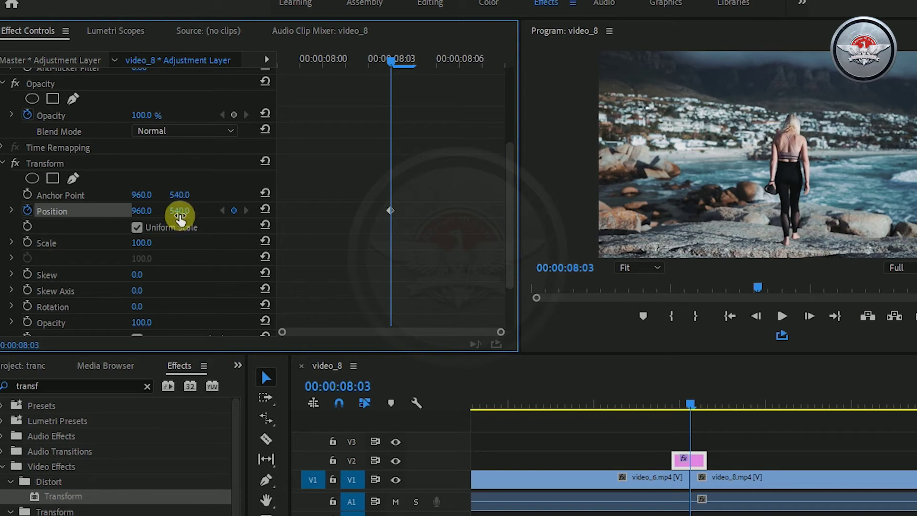
{"action": "left_click", "coordinate": [180, 211]}
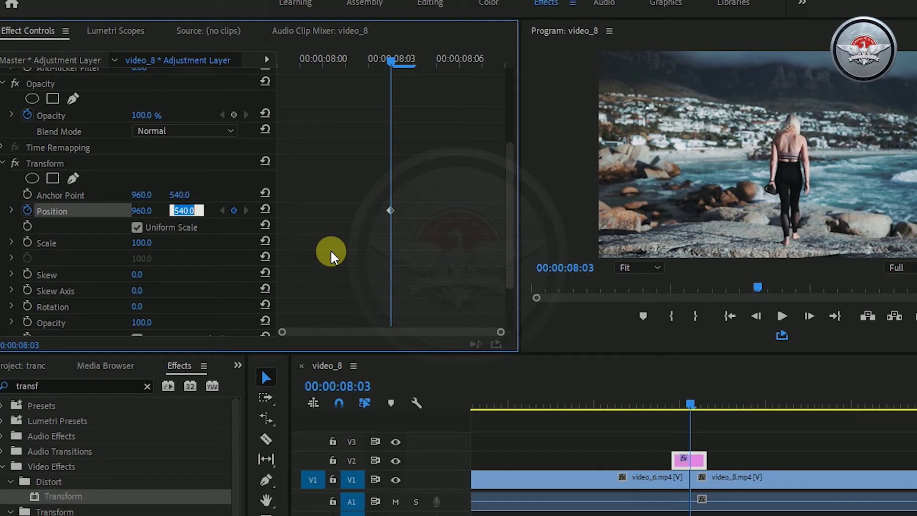
{"action": "type", "text": "14"}
{"action": "type", "text": "61"}
Commit Position Y 1461, then one frame earlier keyframe Position Y at 117.
{"action": "left_click", "coordinate": [399, 69]}
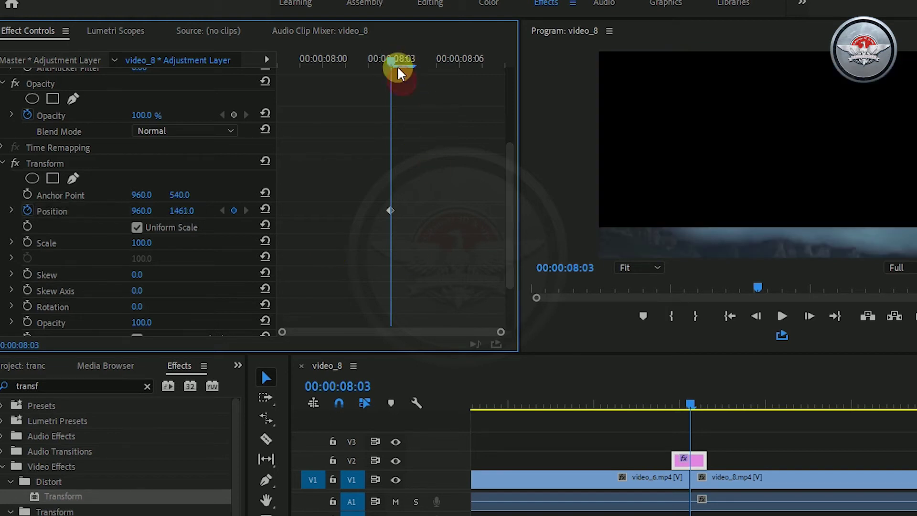
{"action": "left_click", "coordinate": [755, 316]}
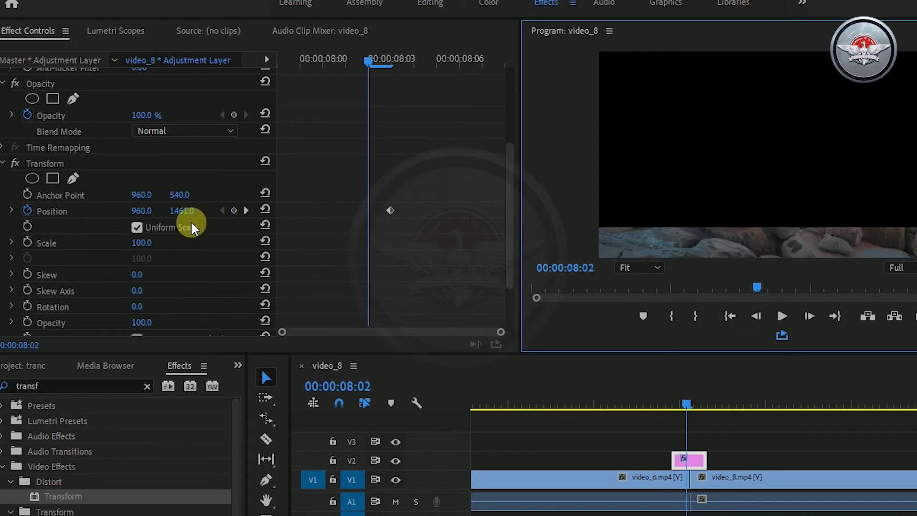
{"action": "left_click", "coordinate": [182, 211]}
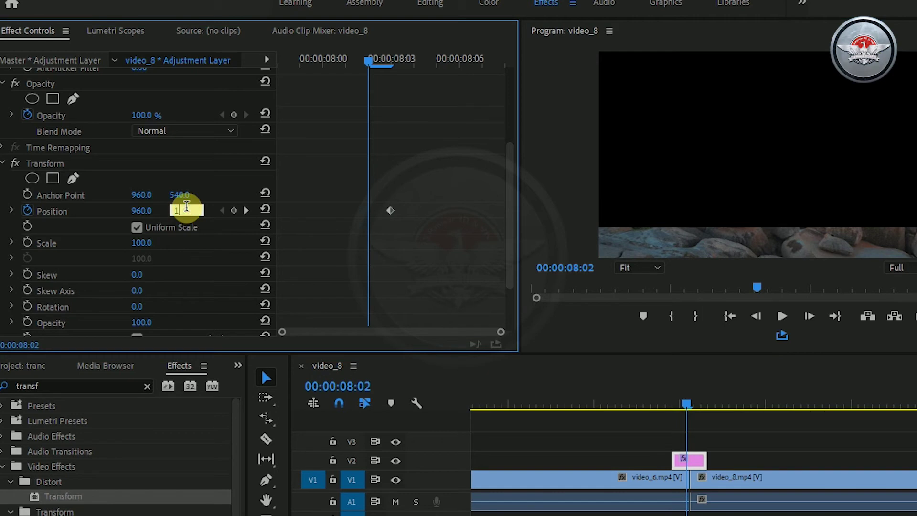
{"action": "type", "text": "117"}
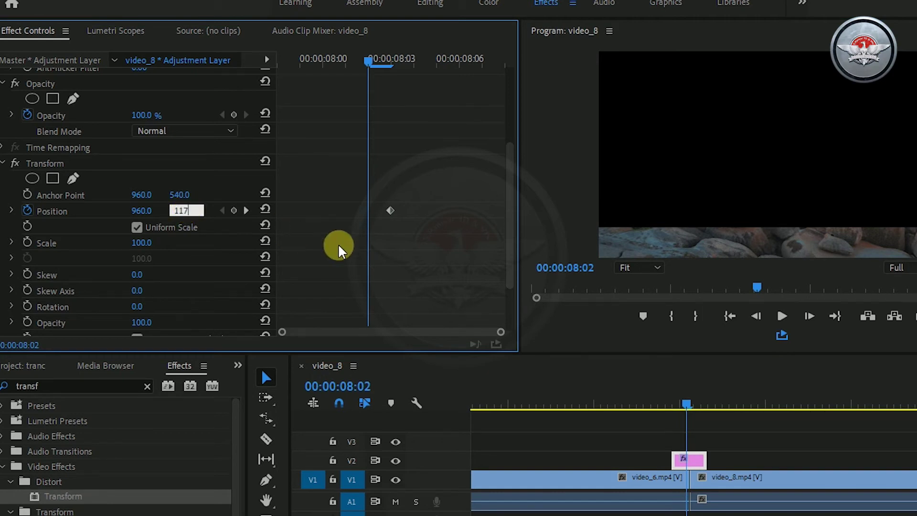
{"action": "key", "text": "Return"}
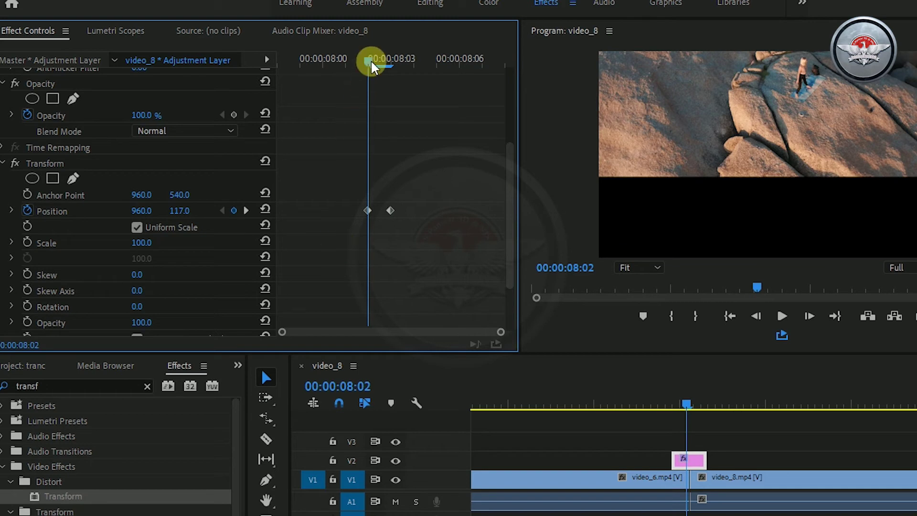
At 00:00:07:22, set Position Y to 540 so the picture sits centered at 960, 540.
{"action": "left_click_drag", "start_coordinate": [372, 67], "coordinate": [279, 66]}
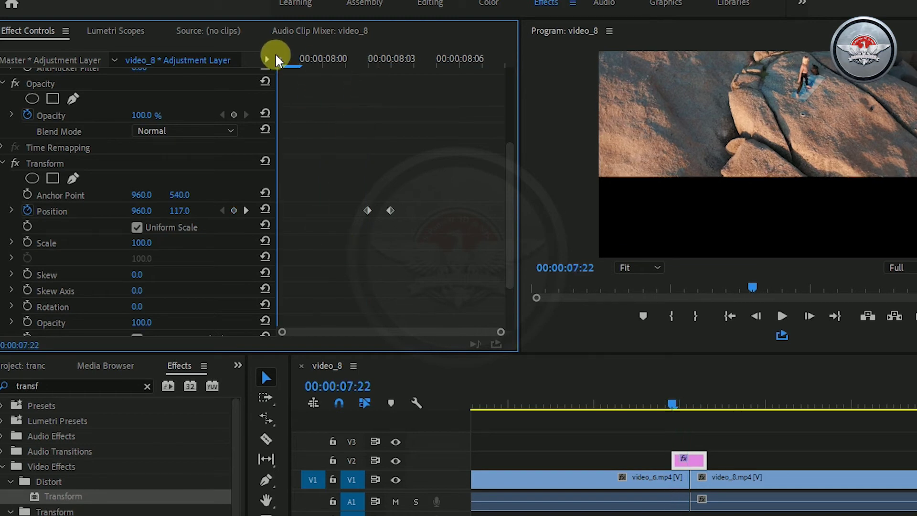
{"action": "left_click", "coordinate": [186, 210]}
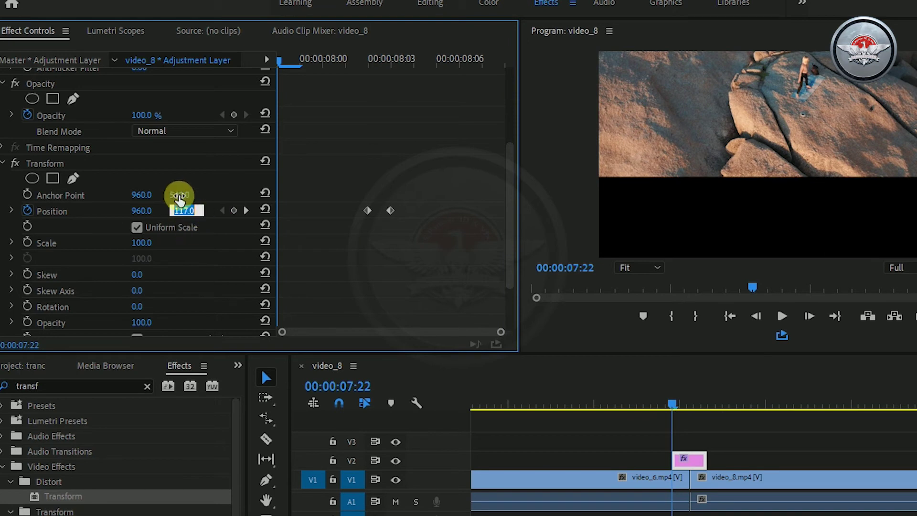
{"action": "type", "text": "540"}
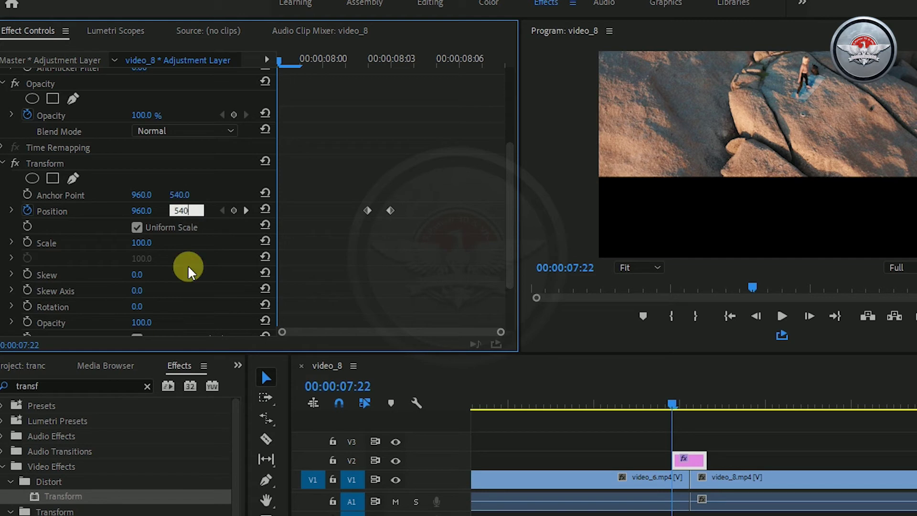
{"action": "key", "text": "Return"}
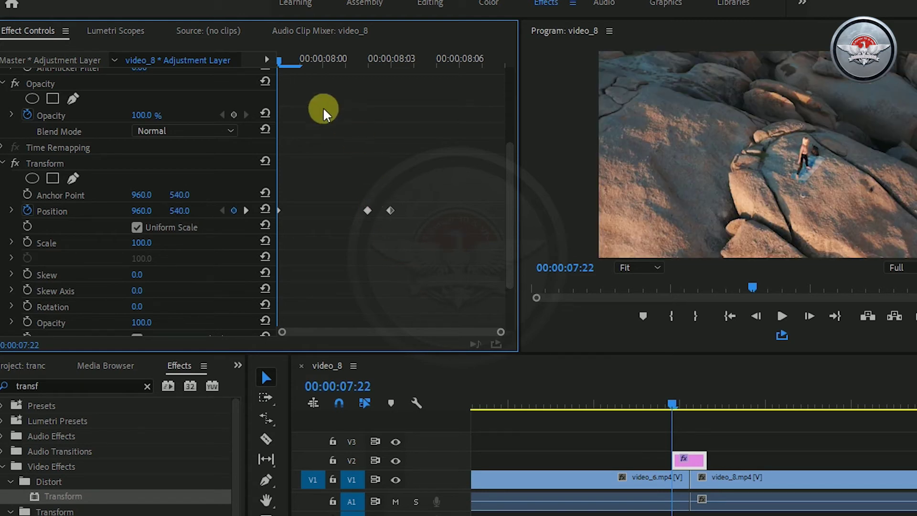
Copy the 960, 540 Position keyframe from 07:22 and paste it at 00:00:08:08.
{"action": "left_click", "coordinate": [278, 211]}
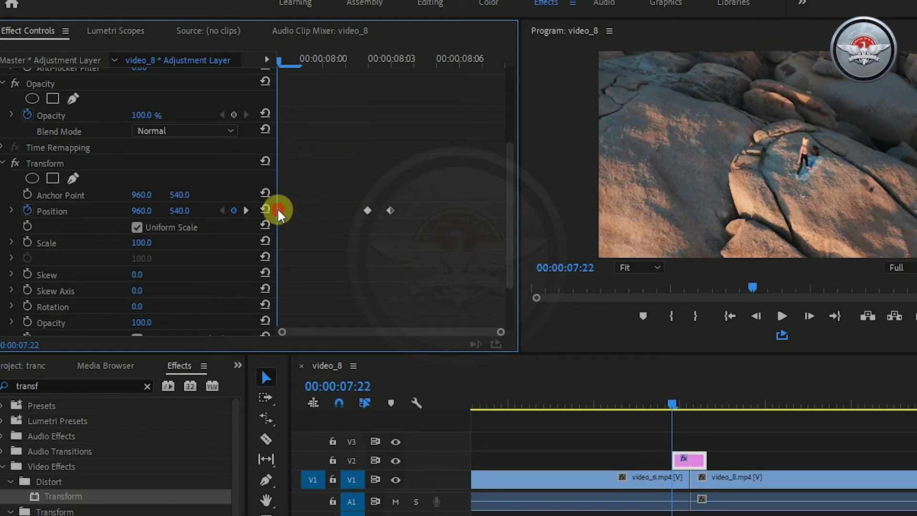
{"action": "right_click", "coordinate": [280, 211]}
{"action": "left_click", "coordinate": [318, 259]}
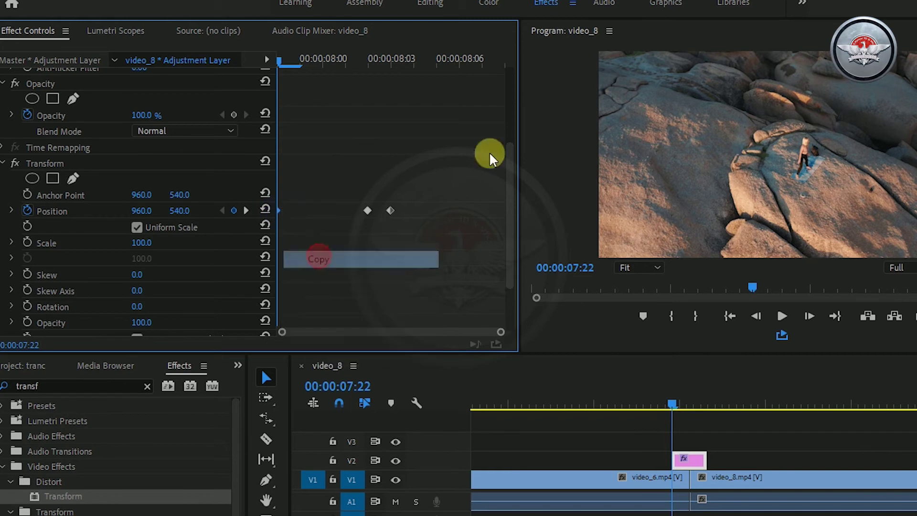
{"action": "left_click", "coordinate": [501, 61]}
{"action": "right_click", "coordinate": [485, 189]}
{"action": "left_click", "coordinate": [500, 254]}
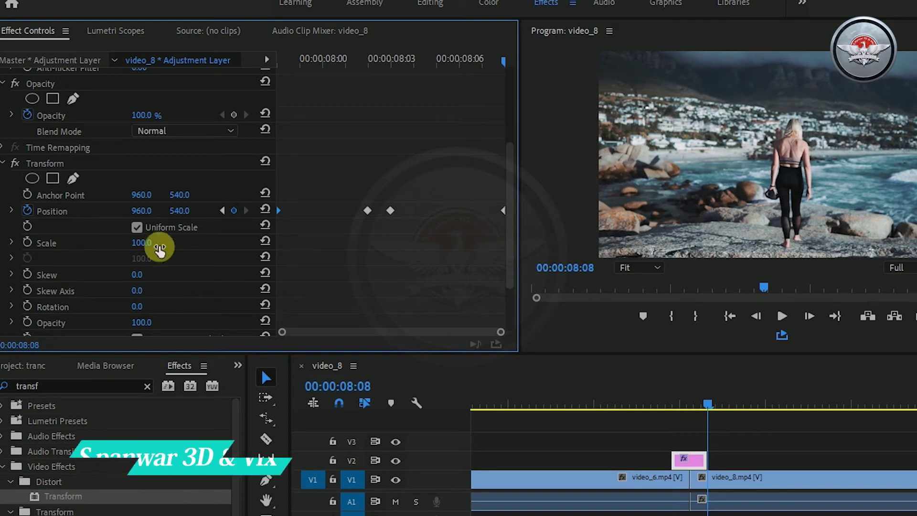
Set the Transform Scale to 300.
{"action": "left_click", "coordinate": [71, 248]}
{"action": "left_click", "coordinate": [143, 243]}
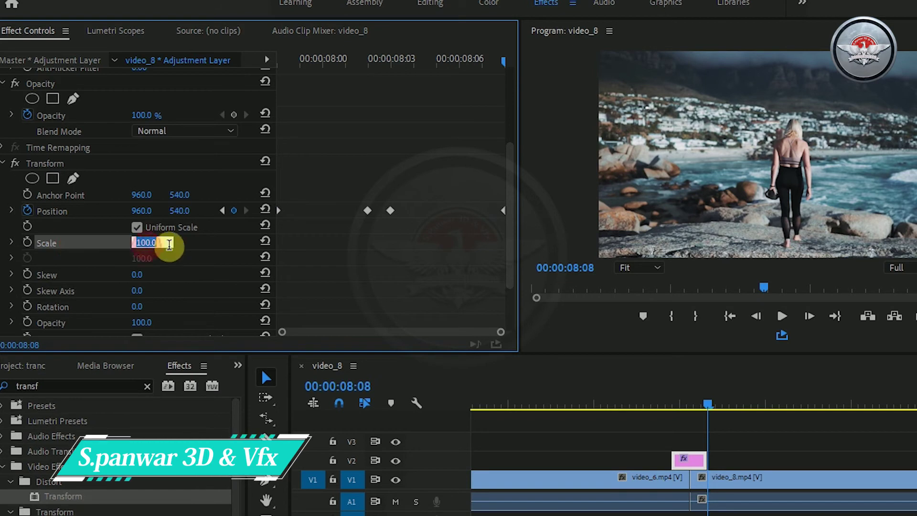
{"action": "type", "text": "300"}
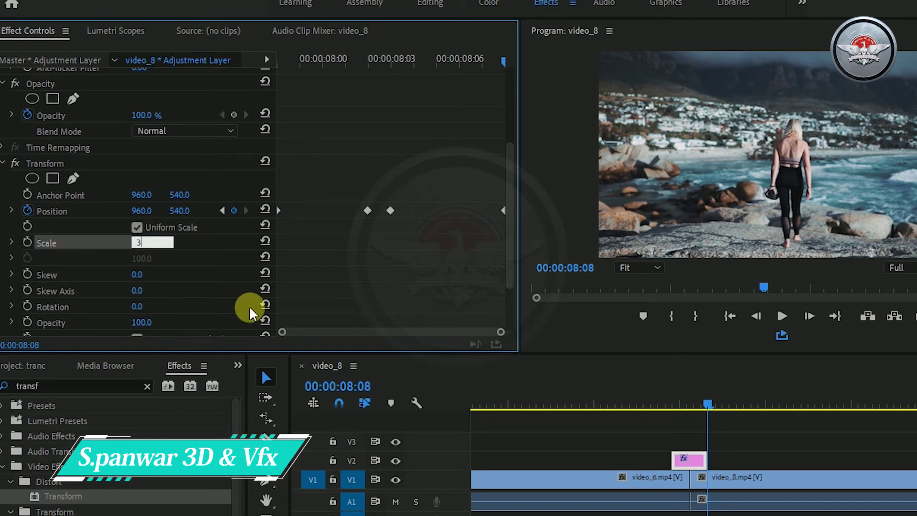
{"action": "left_click", "coordinate": [206, 285]}
{"action": "scroll", "coordinate": [206, 284], "scroll_direction": "down", "scroll_amount": 3}
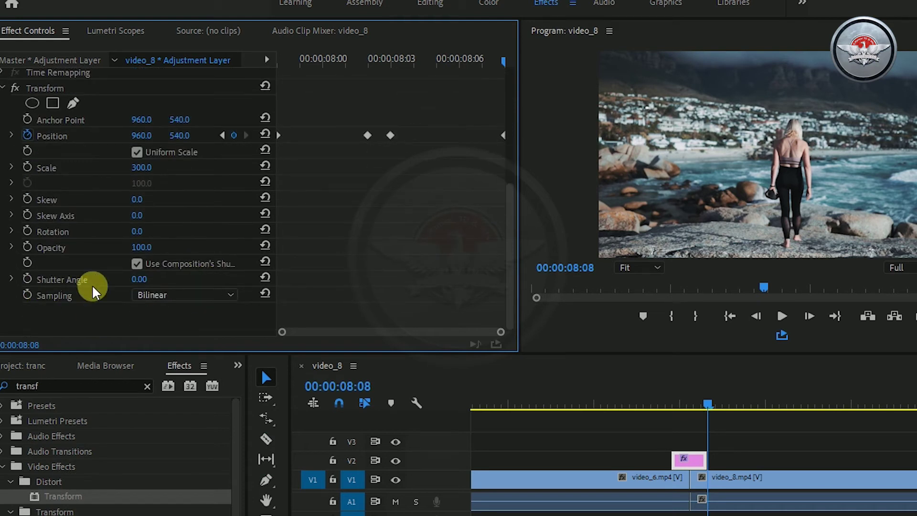
Enter 180 as the Transform Shutter Angle for motion blur.
{"action": "left_click", "coordinate": [152, 276]}
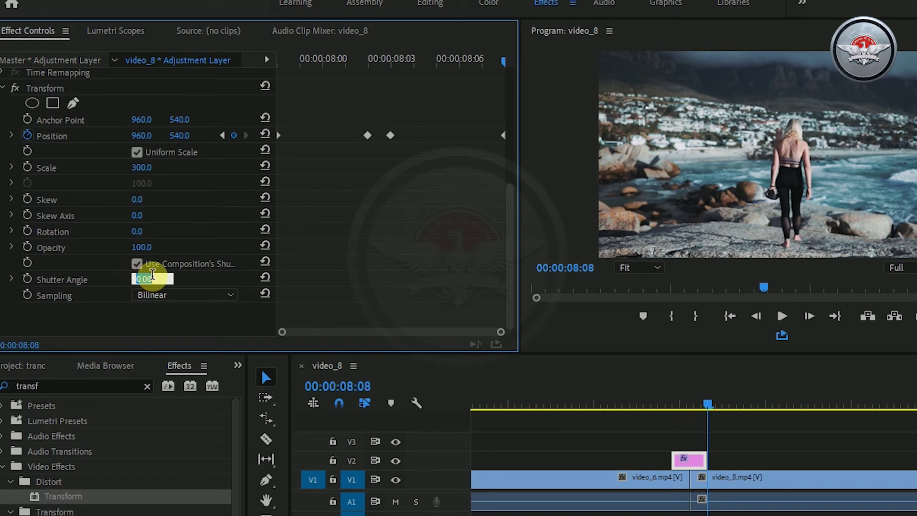
{"action": "type", "text": "180"}
{"action": "left_click", "coordinate": [211, 320]}
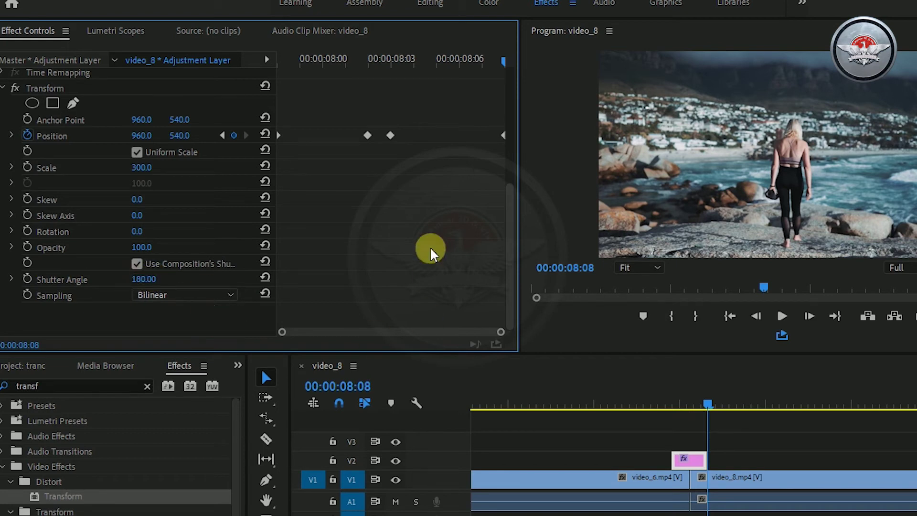
Apply Temporal Interpolation > Ease In to all four Position keyframes.
{"action": "right_click", "coordinate": [280, 135]}
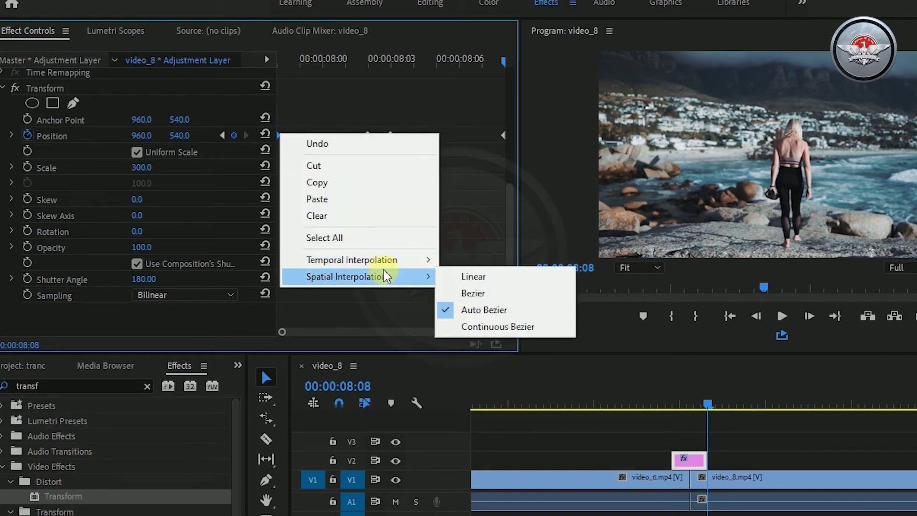
{"action": "mouse_move", "coordinate": [388, 261]}
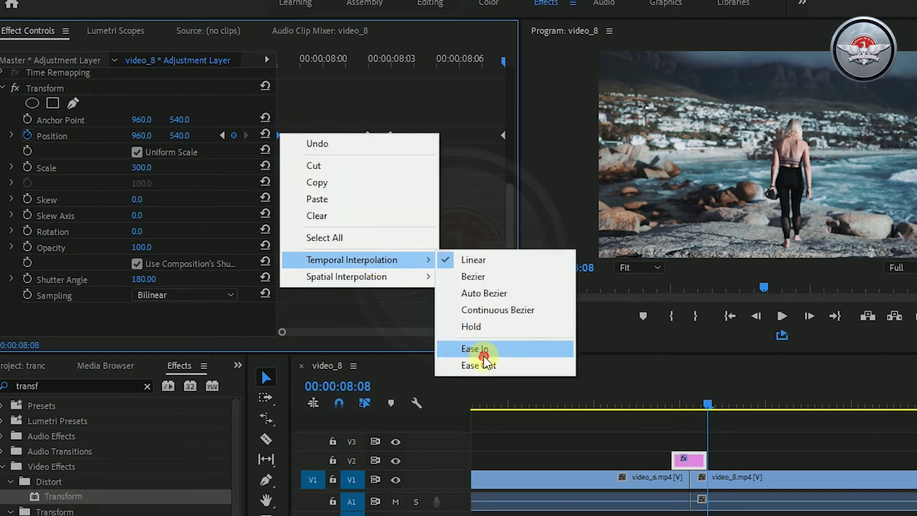
{"action": "left_click", "coordinate": [476, 348]}
{"action": "right_click", "coordinate": [366, 136]}
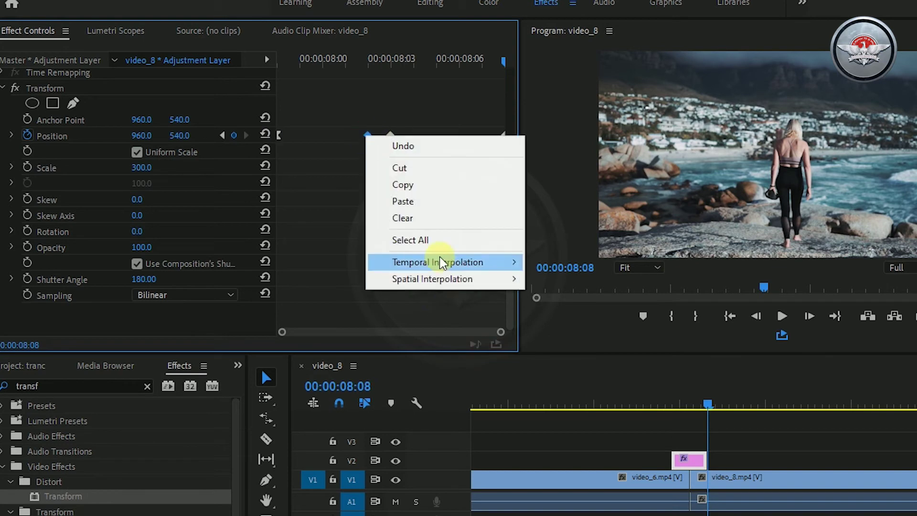
{"action": "mouse_move", "coordinate": [385, 261]}
{"action": "left_click", "coordinate": [558, 352]}
{"action": "right_click", "coordinate": [390, 136]}
{"action": "mouse_move", "coordinate": [440, 266]}
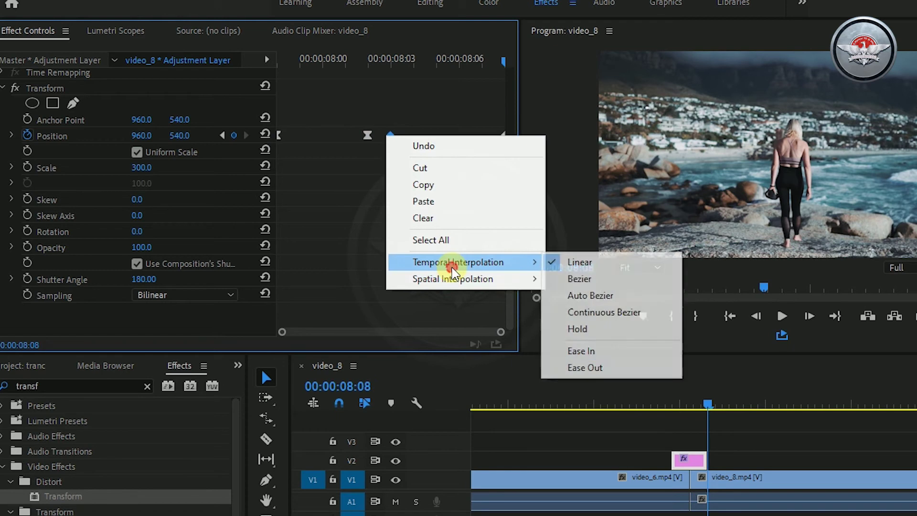
{"action": "left_click", "coordinate": [630, 352]}
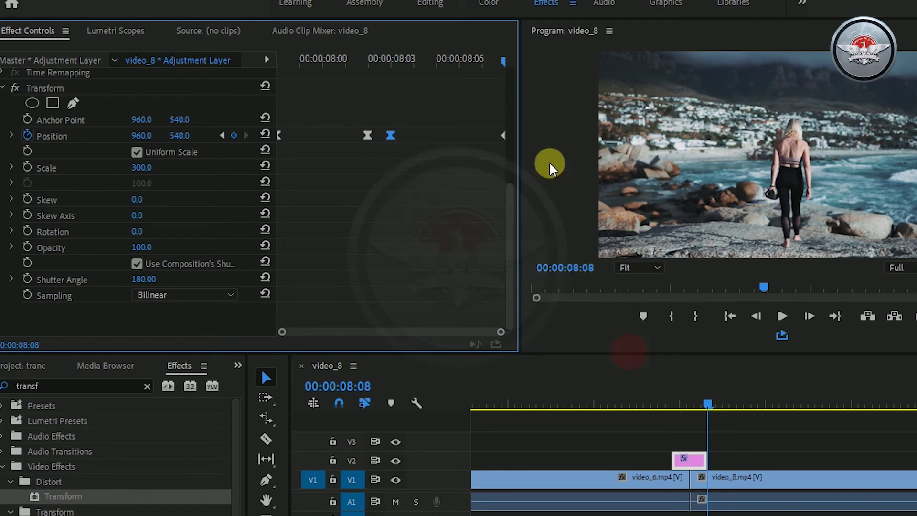
{"action": "right_click", "coordinate": [505, 136]}
{"action": "mouse_move", "coordinate": [552, 262]}
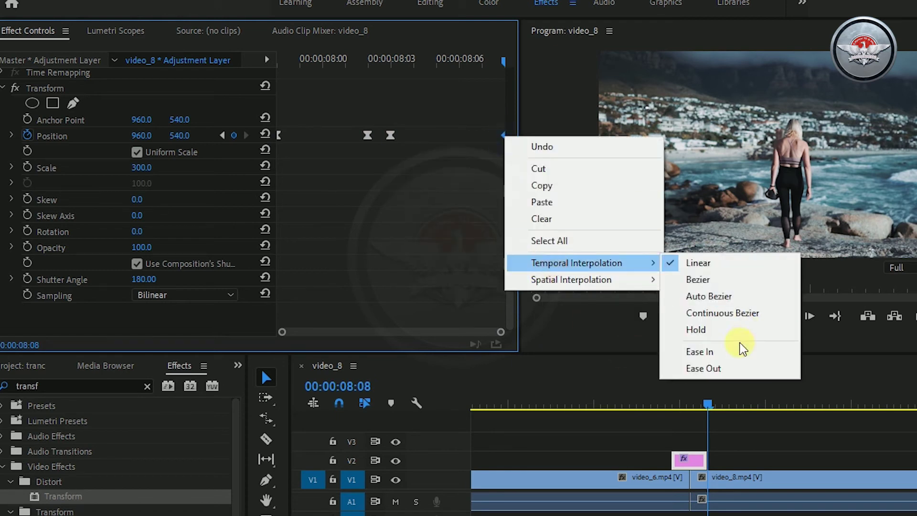
{"action": "left_click", "coordinate": [742, 350]}
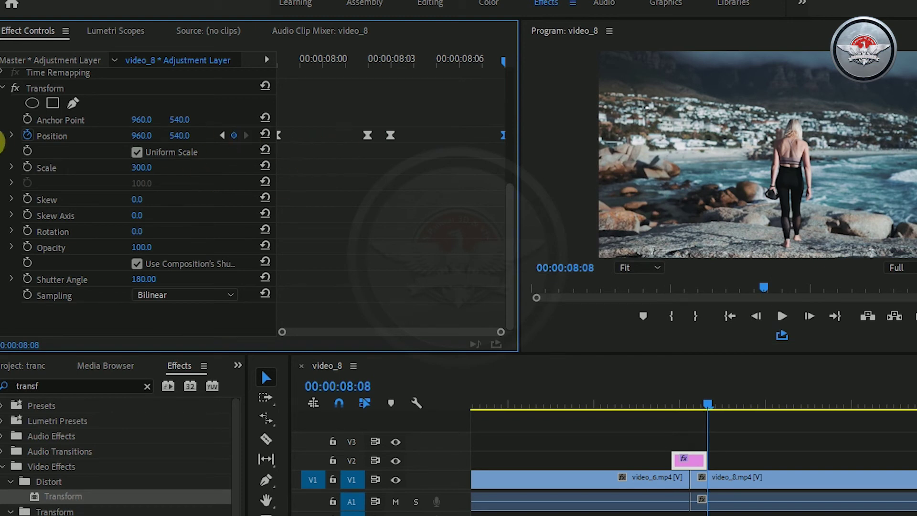
Show the Position velocity graph and stretch the first keyframe's handle toward the peak.
{"action": "left_click", "coordinate": [13, 136]}
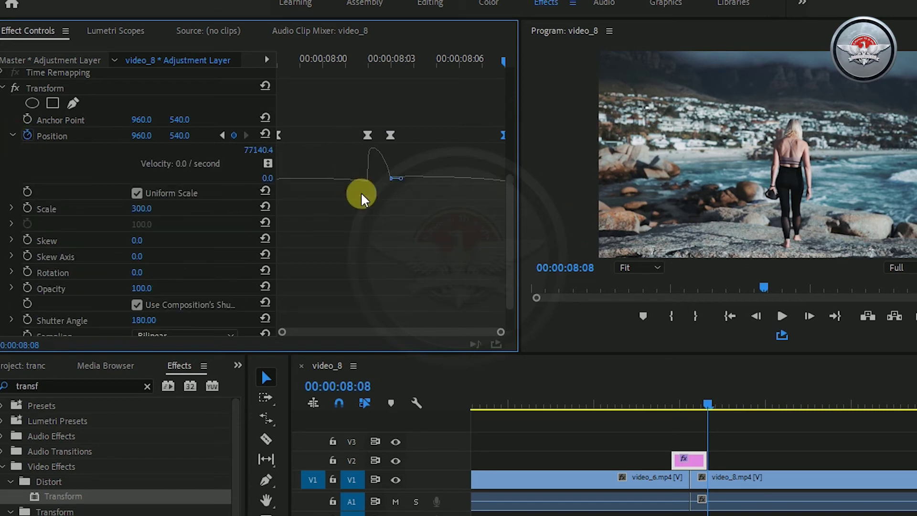
{"action": "left_click", "coordinate": [278, 136]}
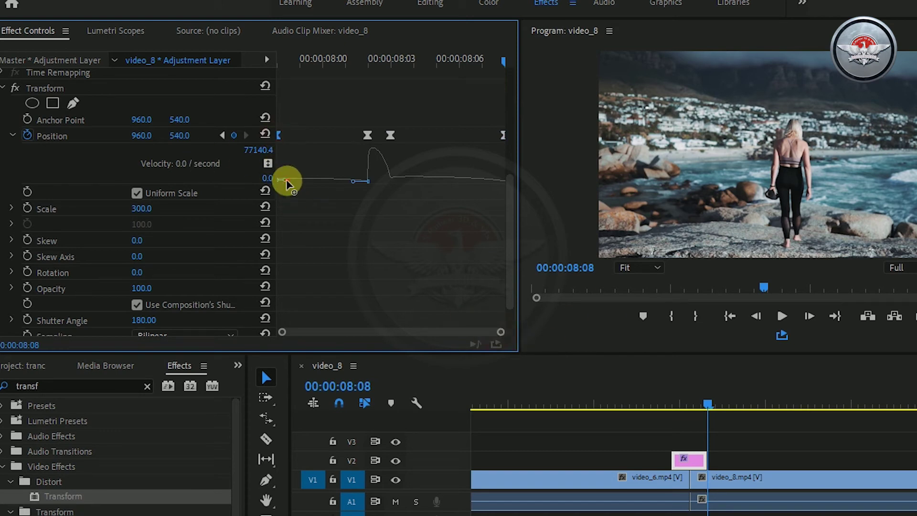
{"action": "left_click_drag", "start_coordinate": [286, 182], "coordinate": [357, 184]}
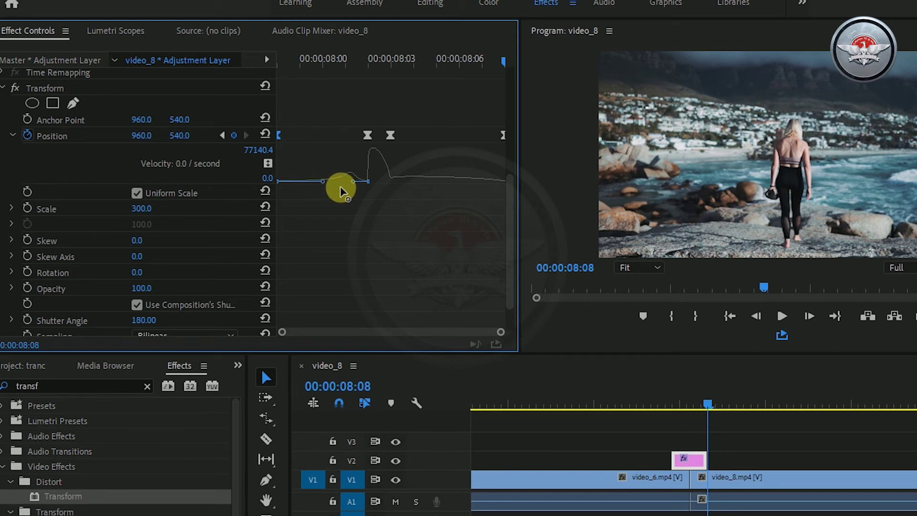
{"action": "left_click_drag", "start_coordinate": [356, 186], "coordinate": [364, 159]}
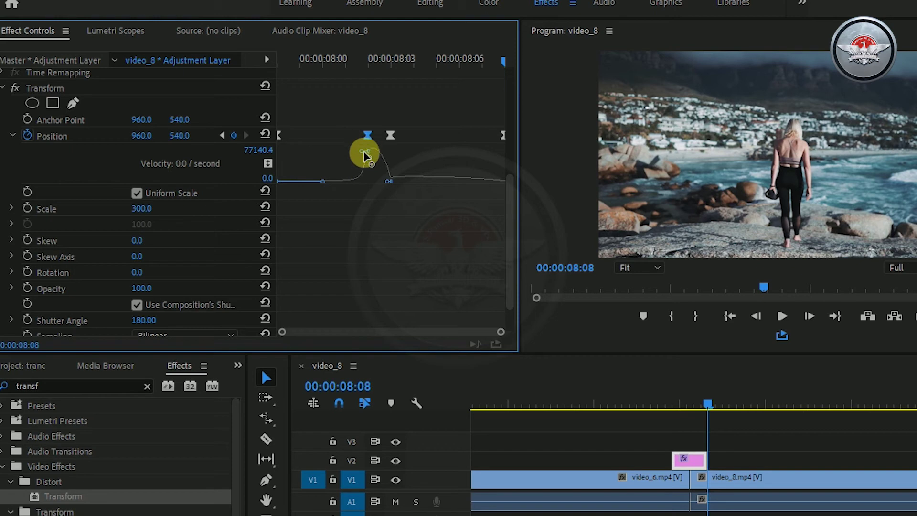
{"action": "left_click_drag", "start_coordinate": [364, 155], "coordinate": [370, 156]}
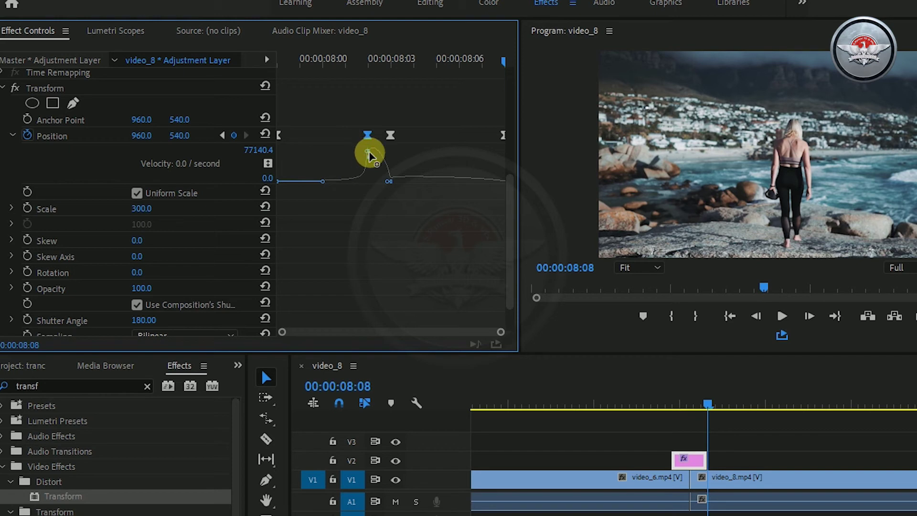
Sharpen the velocity peak around the 08:03 keyframe by dragging its bezier handles.
{"action": "left_click", "coordinate": [390, 182]}
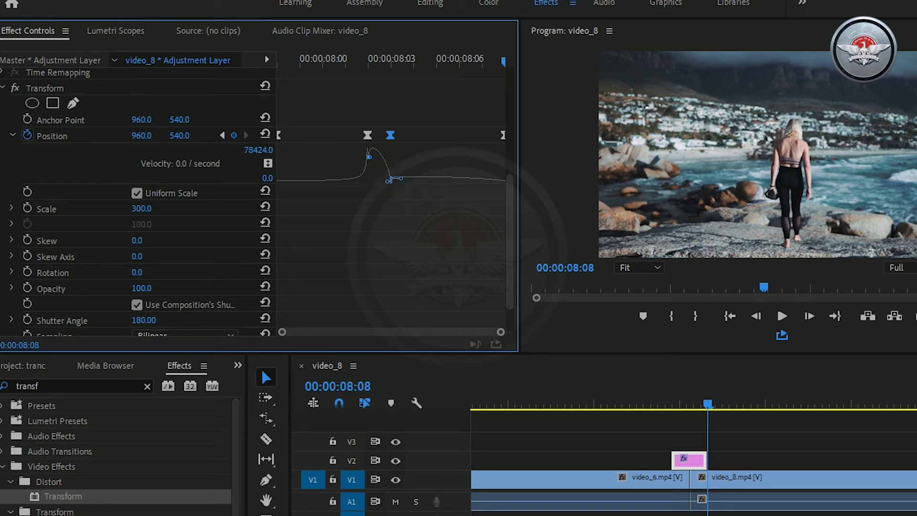
{"action": "mouse_move", "coordinate": [404, 178]}
{"action": "left_mouse_down"}
{"action": "mouse_move", "coordinate": [403, 148]}
{"action": "mouse_move", "coordinate": [386, 192]}
{"action": "left_mouse_up"}
{"action": "left_click", "coordinate": [387, 186]}
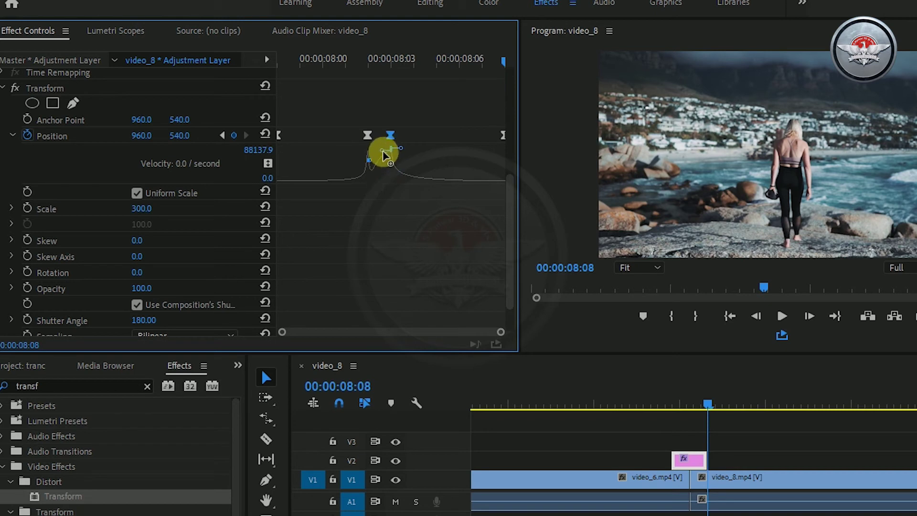
{"action": "left_click_drag", "start_coordinate": [382, 152], "coordinate": [372, 172]}
{"action": "left_click", "coordinate": [372, 160]}
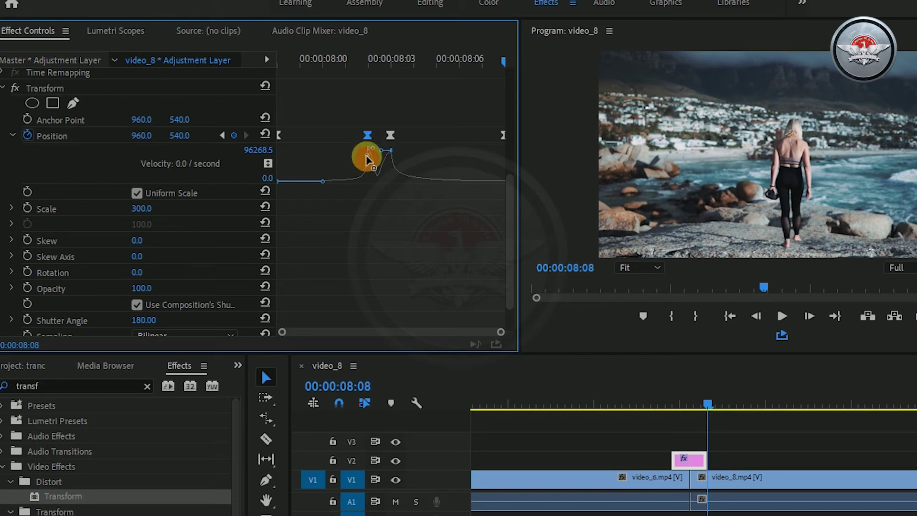
{"action": "left_click_drag", "start_coordinate": [367, 151], "coordinate": [399, 165]}
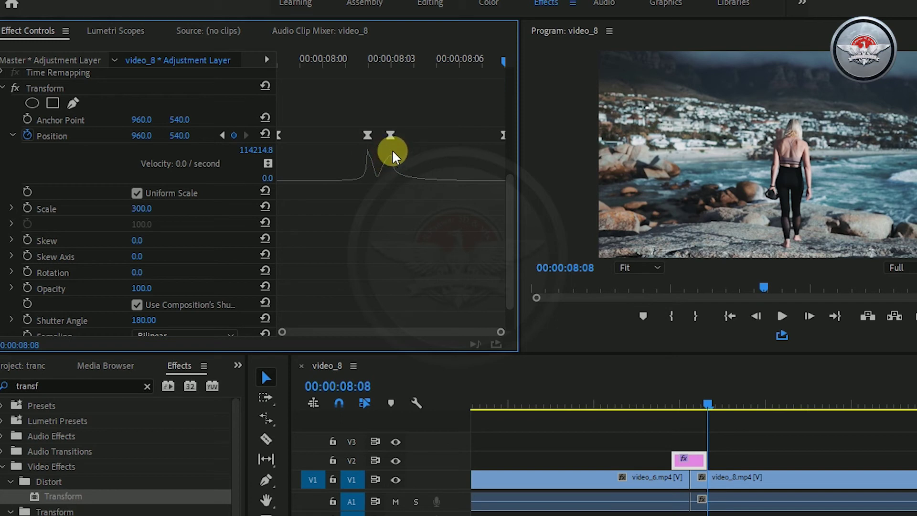
{"action": "left_click", "coordinate": [390, 135]}
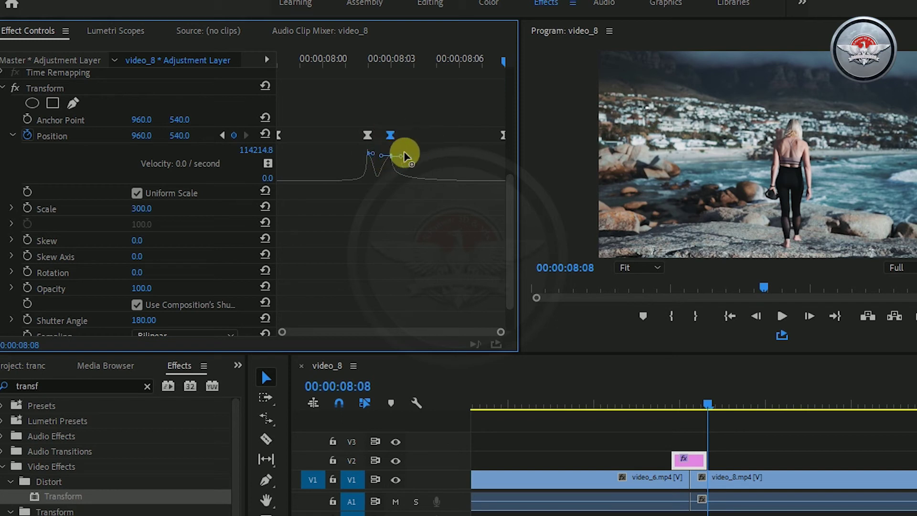
{"action": "left_click_drag", "start_coordinate": [401, 149], "coordinate": [401, 151]}
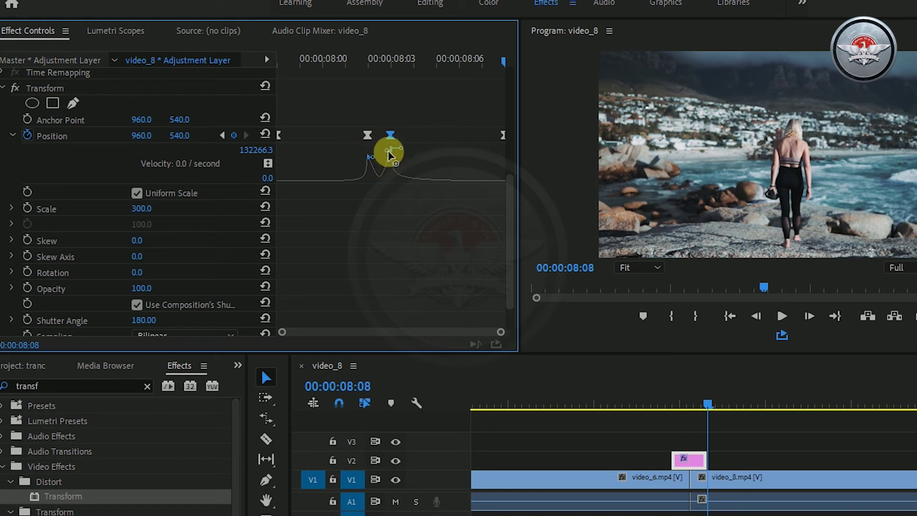
{"action": "mouse_move", "coordinate": [391, 153]}
{"action": "left_mouse_down"}
{"action": "mouse_move", "coordinate": [374, 162]}
{"action": "mouse_move", "coordinate": [368, 150]}
{"action": "left_mouse_up"}
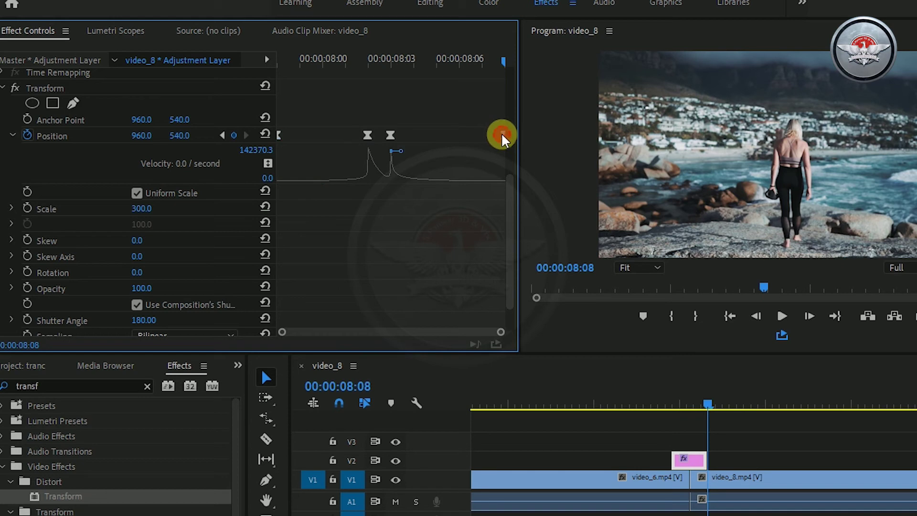
Move the last Position keyframe to the clip end and lengthen the middle keyframe's ease-out handle.
{"action": "left_click_drag", "start_coordinate": [503, 135], "coordinate": [487, 135]}
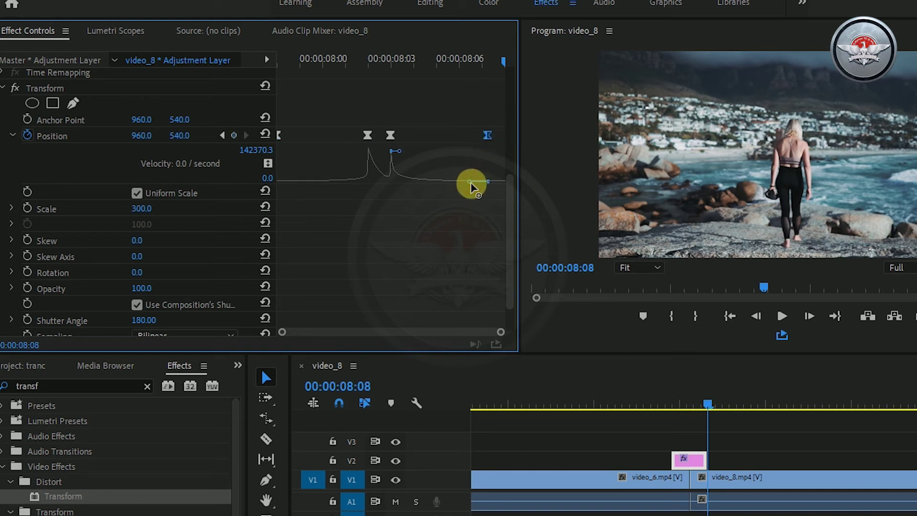
{"action": "left_click_drag", "start_coordinate": [486, 136], "coordinate": [515, 140]}
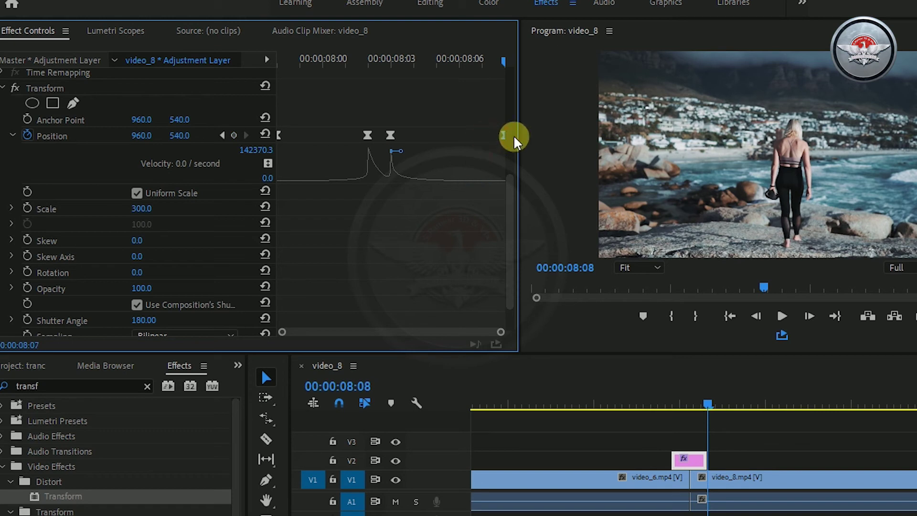
{"action": "left_click", "coordinate": [390, 135]}
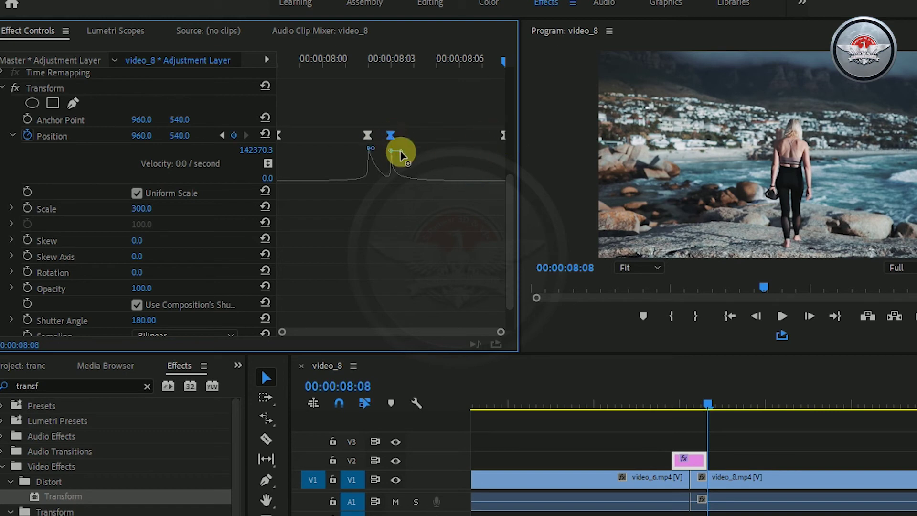
{"action": "left_click_drag", "start_coordinate": [402, 154], "coordinate": [450, 151]}
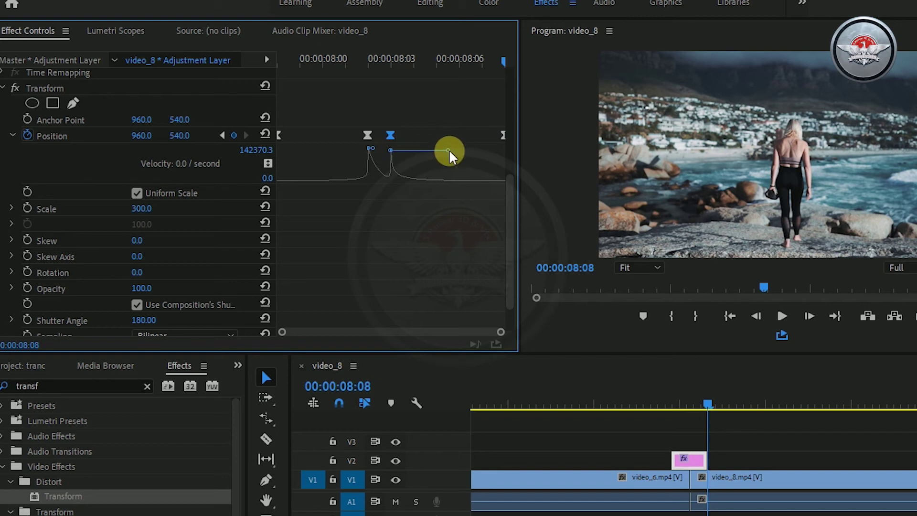
{"action": "left_click", "coordinate": [367, 136]}
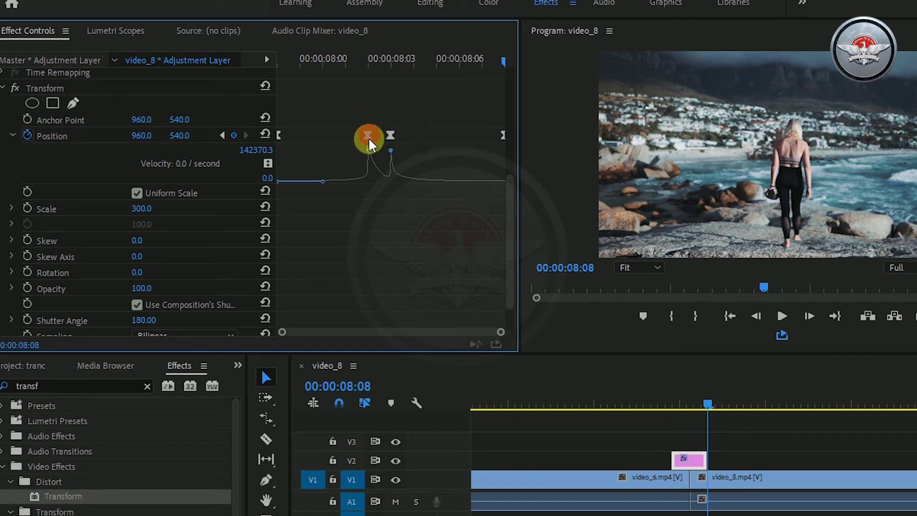
Nudge the first Position keyframe a few frames later beside 08:03, then scrub to preview the slide.
{"action": "mouse_move", "coordinate": [374, 60]}
{"action": "left_mouse_down"}
{"action": "mouse_move", "coordinate": [391, 61]}
{"action": "mouse_move", "coordinate": [368, 61]}
{"action": "left_mouse_up"}
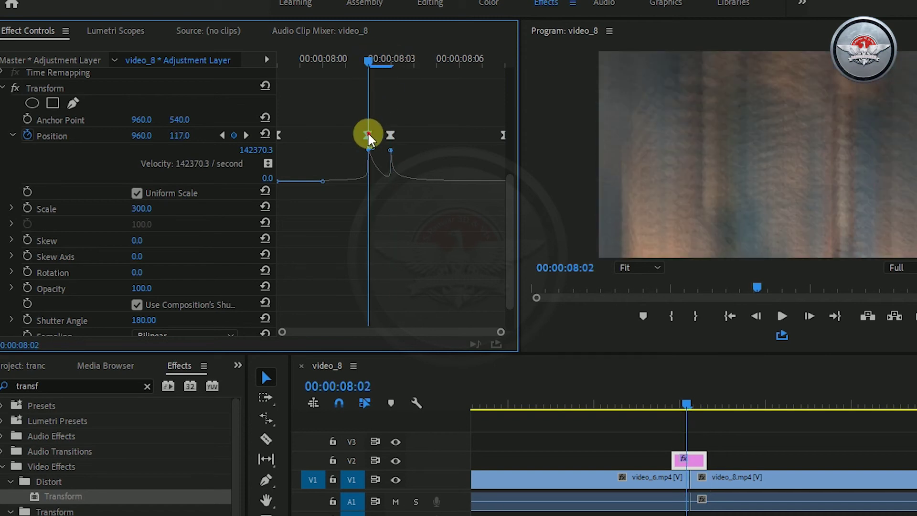
{"action": "left_click_drag", "start_coordinate": [368, 135], "coordinate": [379, 134]}
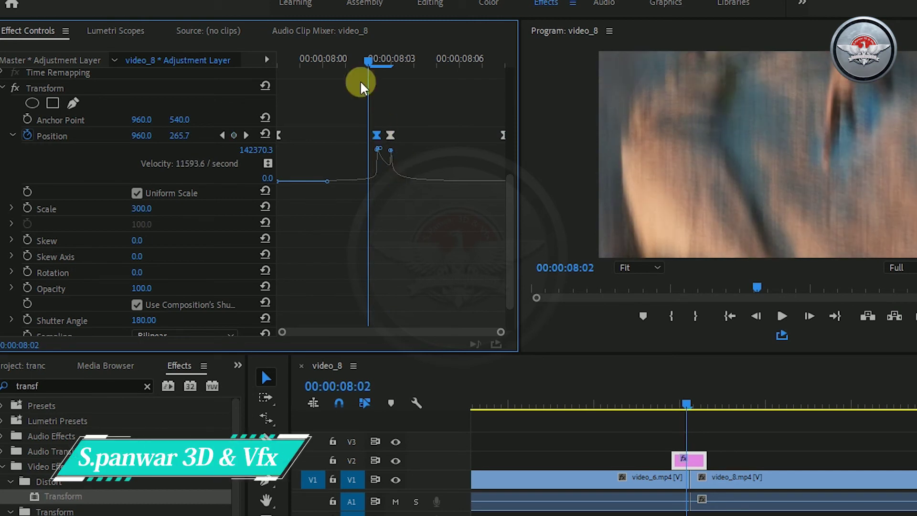
{"action": "mouse_move", "coordinate": [374, 63]}
{"action": "left_mouse_down"}
{"action": "mouse_move", "coordinate": [335, 66]}
{"action": "mouse_move", "coordinate": [511, 67]}
{"action": "left_mouse_up"}
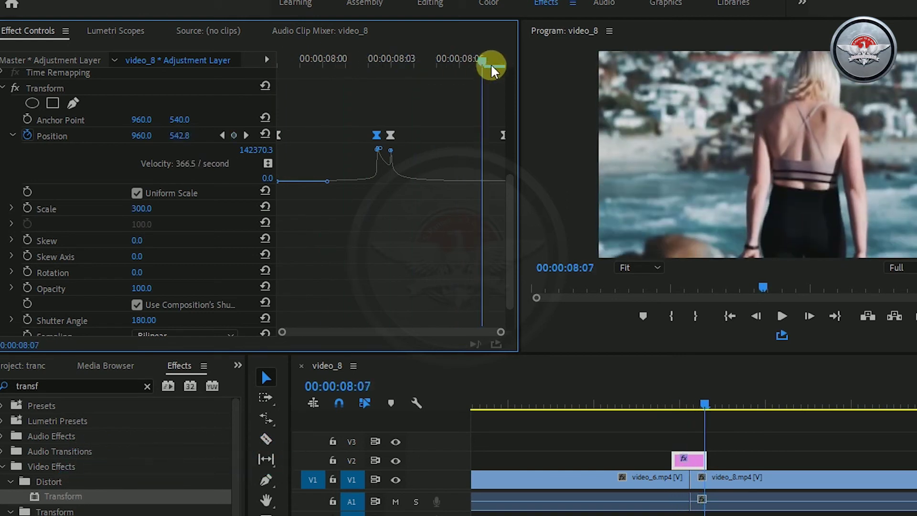
{"action": "left_click_drag", "start_coordinate": [511, 67], "coordinate": [369, 67]}
{"action": "left_click_drag", "start_coordinate": [350, 100], "coordinate": [255, 86]}
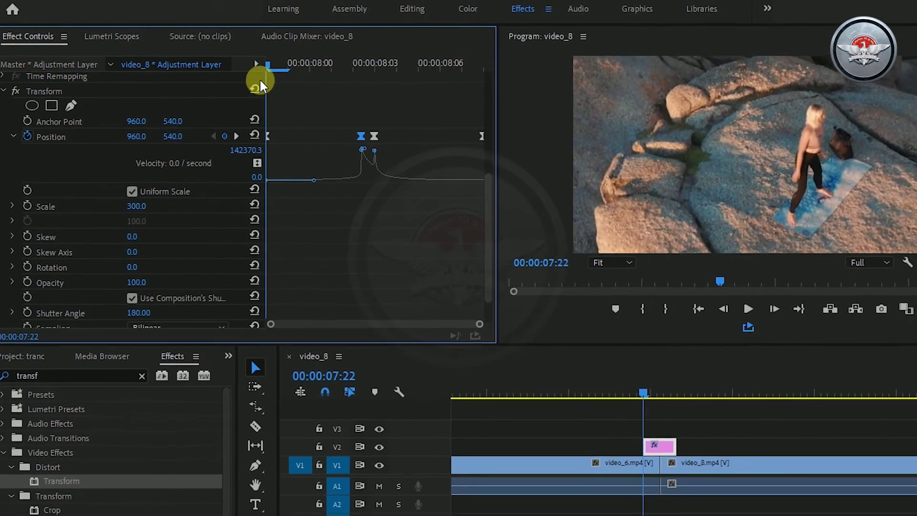
Scrub through the ten-frame slide transition, then deselect the adjustment layer clip.
{"action": "left_click_drag", "start_coordinate": [253, 86], "coordinate": [283, 84]}
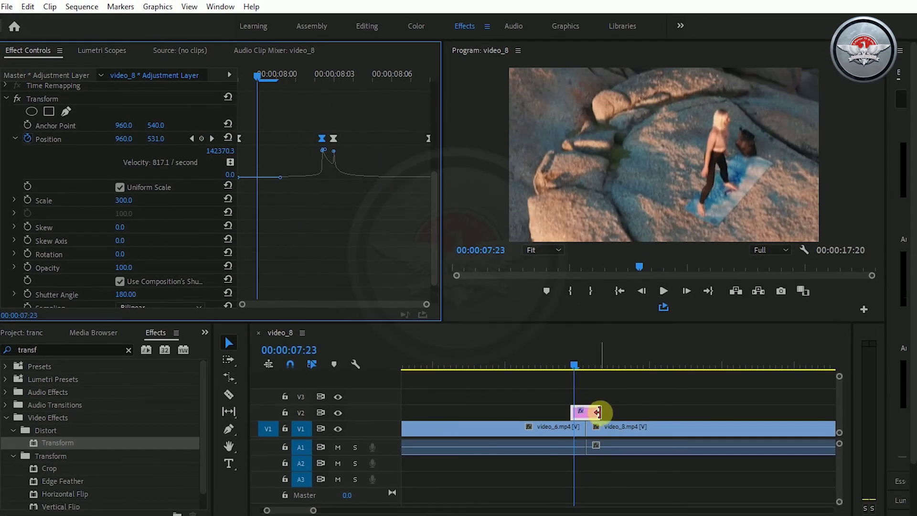
{"action": "mouse_move", "coordinate": [589, 417]}
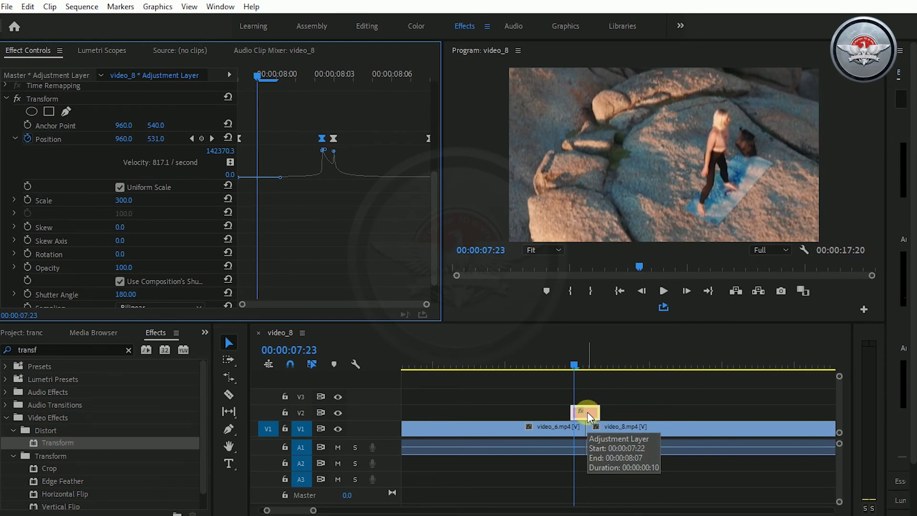
{"action": "left_click", "coordinate": [615, 411]}
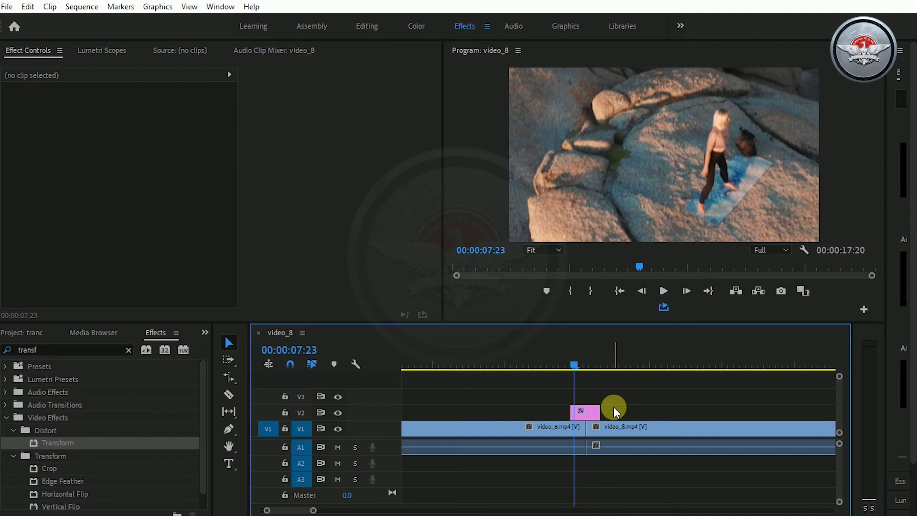
Alt-drag the V2 adjustment layer clip up to duplicate it onto track V3.
{"action": "left_click", "coordinate": [587, 414]}
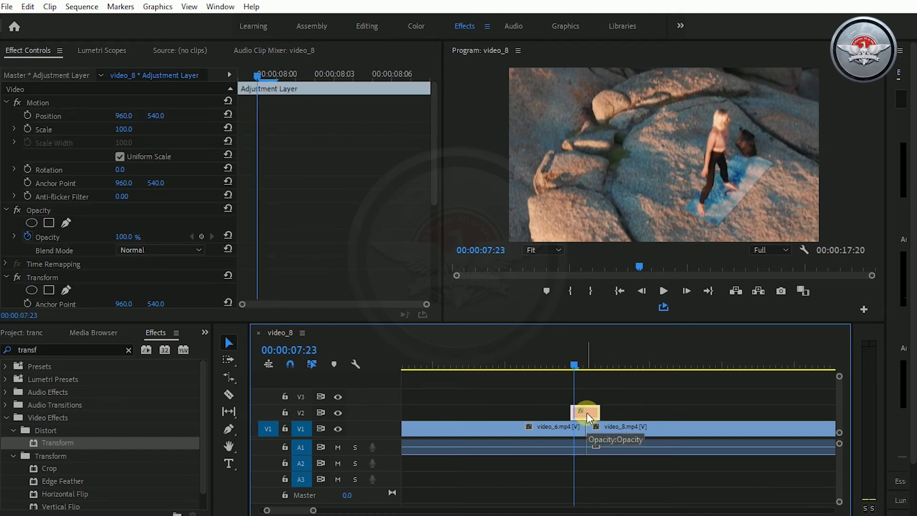
{"action": "left_click", "coordinate": [36, 333]}
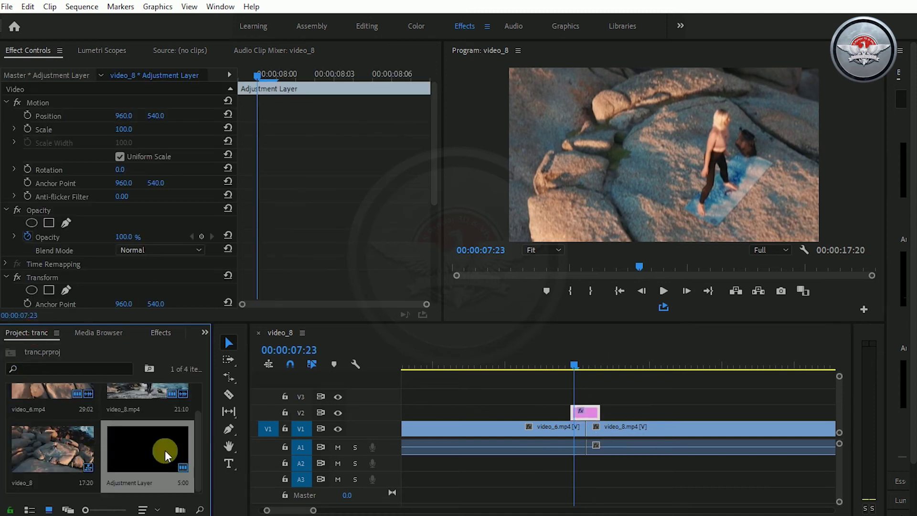
{"action": "left_click", "coordinate": [590, 415]}
{"action": "left_click_drag", "start_coordinate": [590, 416], "coordinate": [588, 406]}
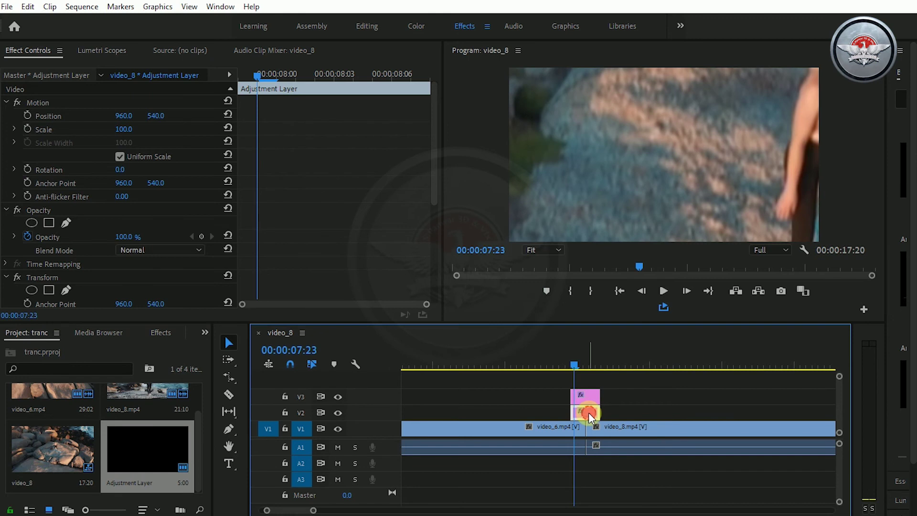
Delete the Transform effect from the V2 copy and confirm the V3 copy still has it.
{"action": "left_click", "coordinate": [55, 279]}
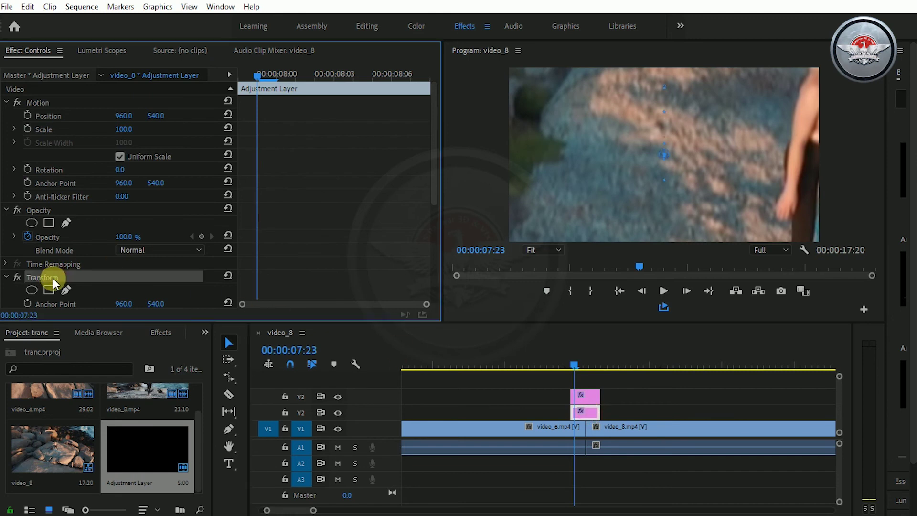
{"action": "key", "text": "Delete"}
{"action": "left_click", "coordinate": [597, 400]}
{"action": "scroll", "coordinate": [225, 287], "scroll_direction": "down", "scroll_amount": 3}
{"action": "scroll", "coordinate": [127, 253], "scroll_direction": "down", "scroll_amount": 4}
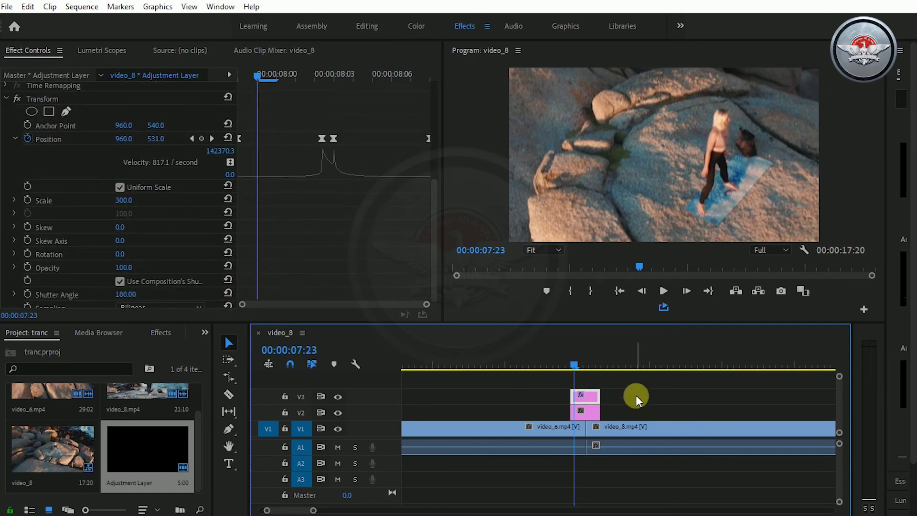
{"action": "left_click", "coordinate": [585, 412]}
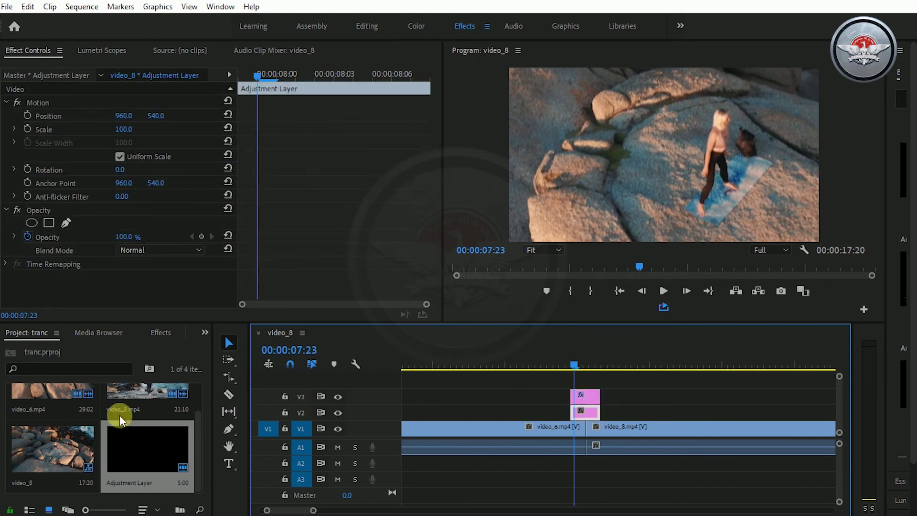
{"action": "left_click", "coordinate": [161, 332]}
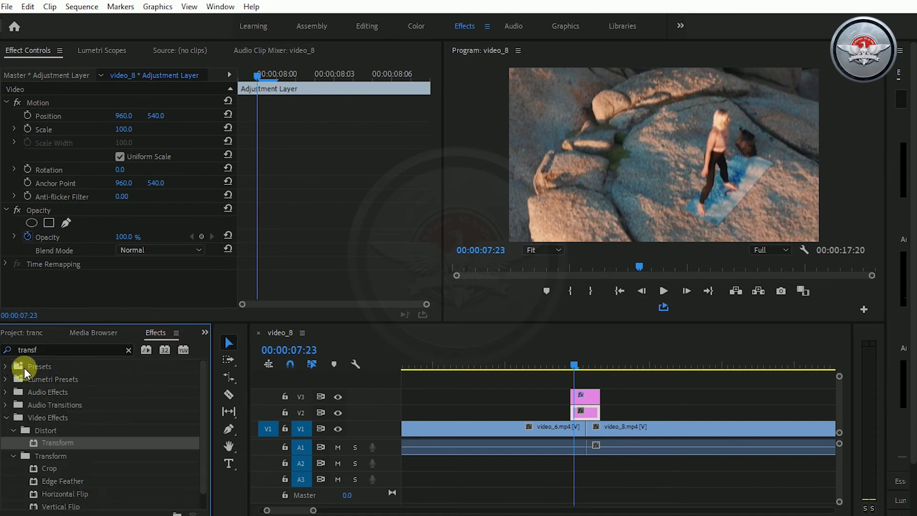
Drag 'base preset' from Presets onto the V2 adjustment layer, adding Replicate and two Mirror effects.
{"action": "left_click", "coordinate": [128, 350]}
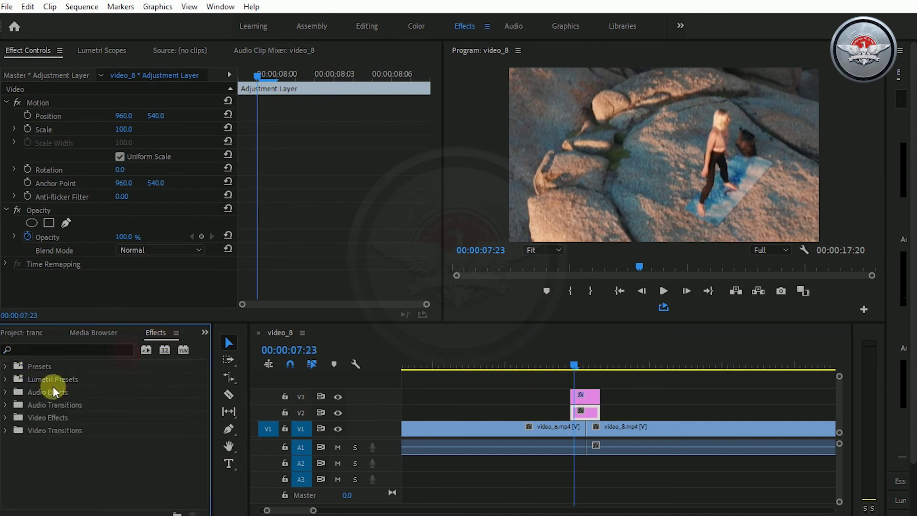
{"action": "left_click", "coordinate": [5, 366]}
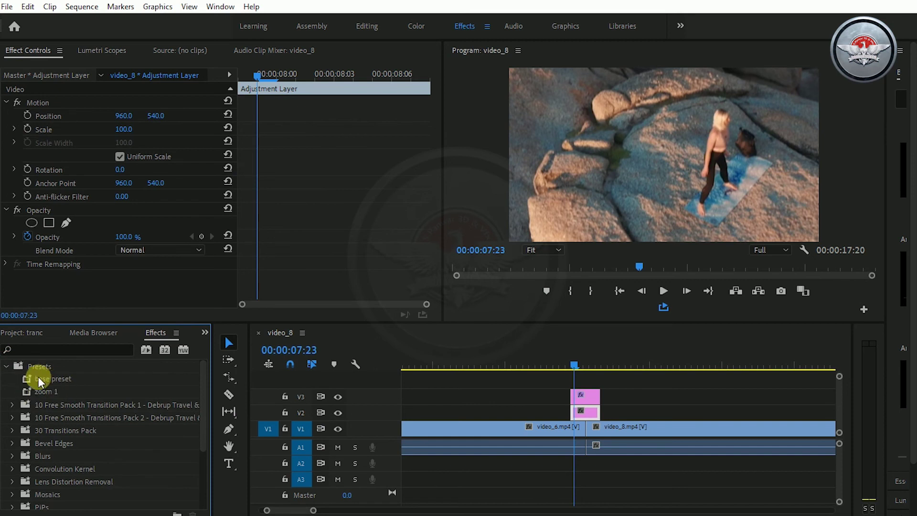
{"action": "left_click", "coordinate": [46, 378]}
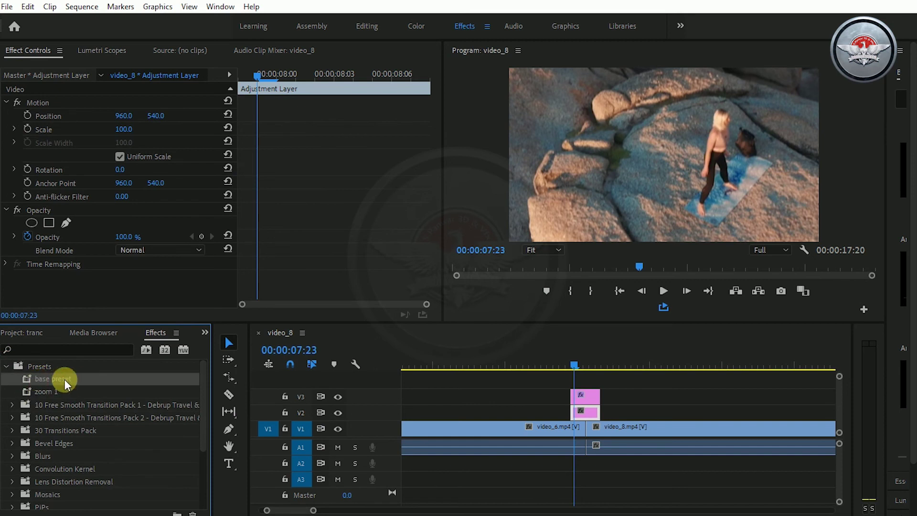
{"action": "left_click_drag", "start_coordinate": [65, 384], "coordinate": [592, 420]}
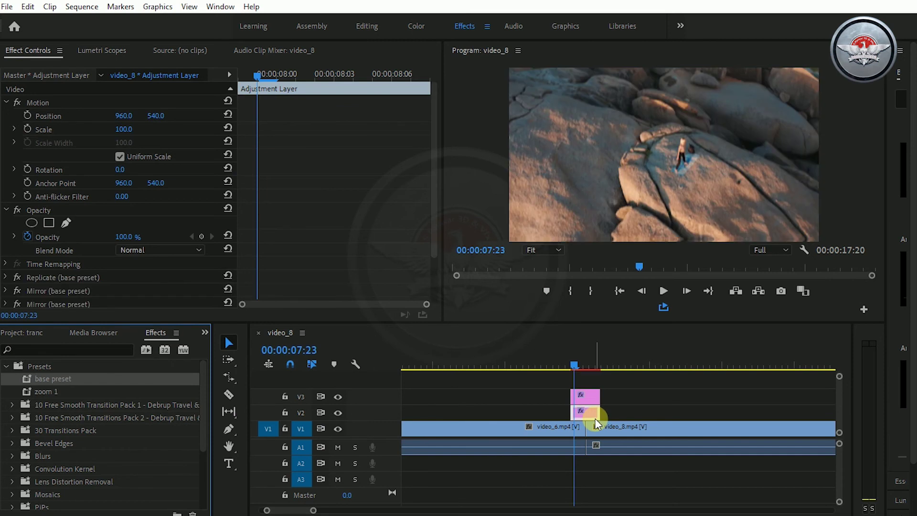
Mark In at 07:16 and Out at 08:18, then adjust the range to last 00:00:01:06.
{"action": "left_click", "coordinate": [553, 360]}
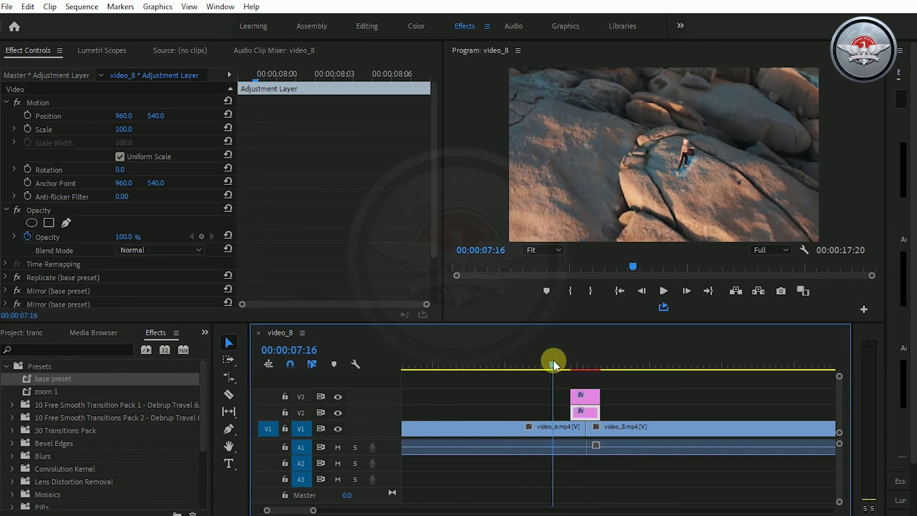
{"action": "key", "text": "i"}
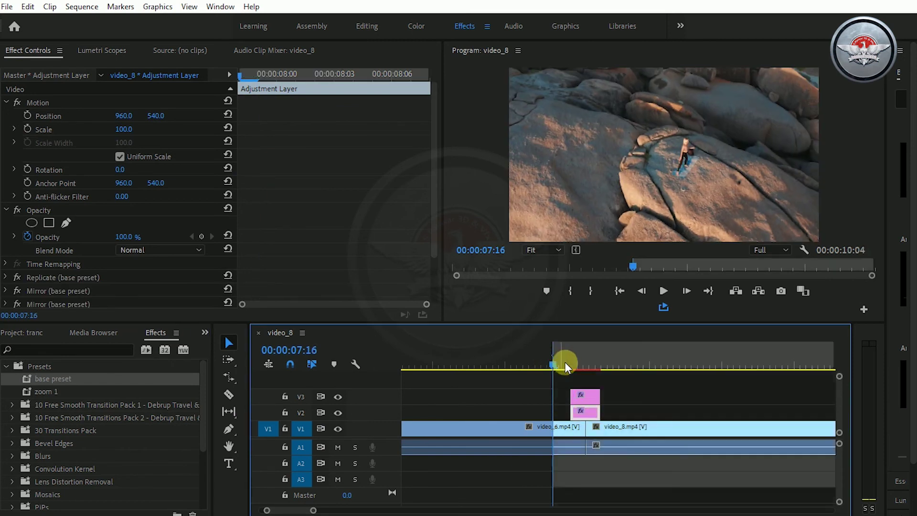
{"action": "left_click", "coordinate": [633, 357]}
{"action": "key", "text": "o"}
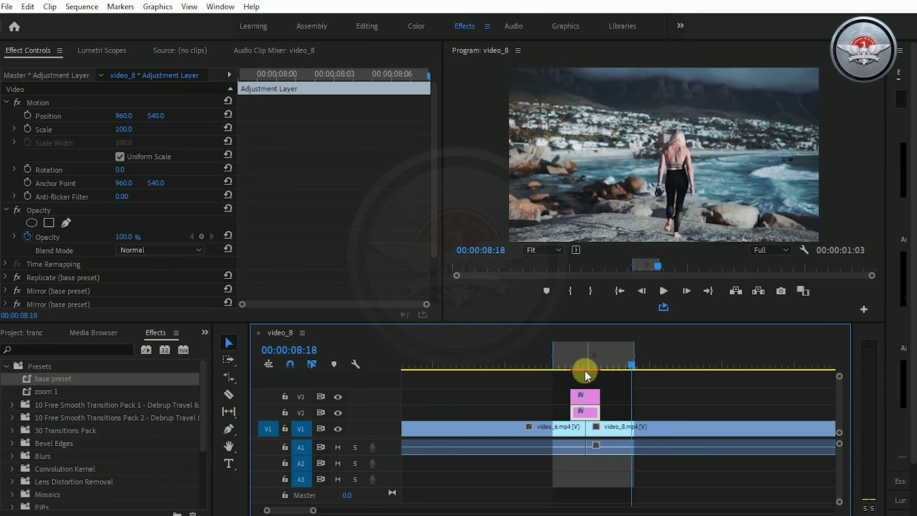
{"action": "left_click_drag", "start_coordinate": [633, 352], "coordinate": [632, 352]}
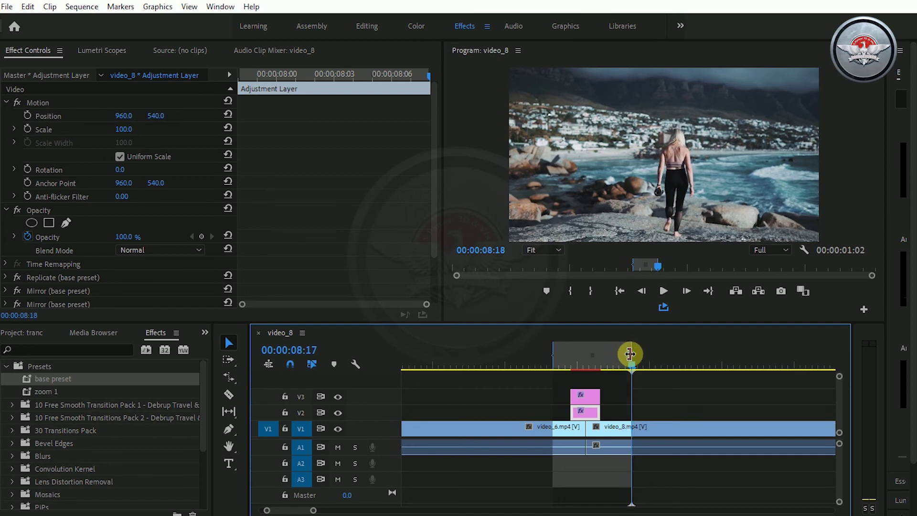
{"action": "left_click_drag", "start_coordinate": [553, 352], "coordinate": [540, 352]}
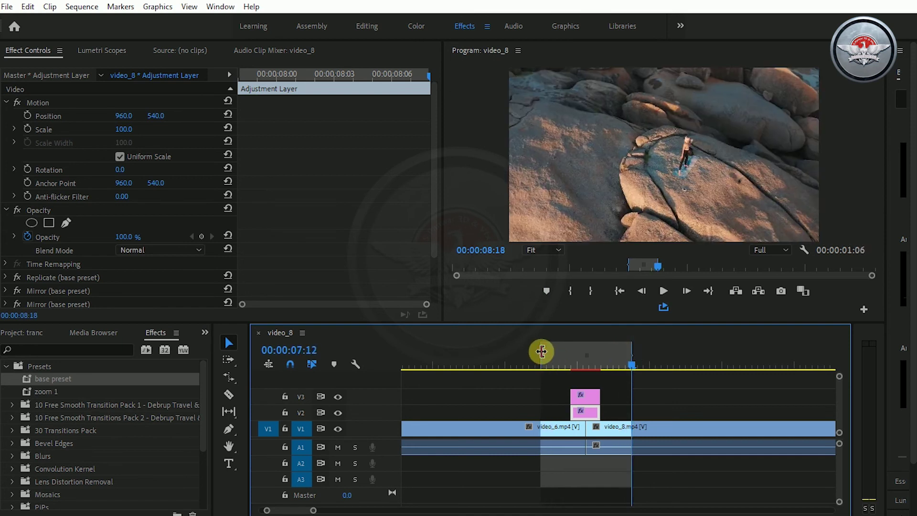
{"action": "left_click", "coordinate": [563, 354]}
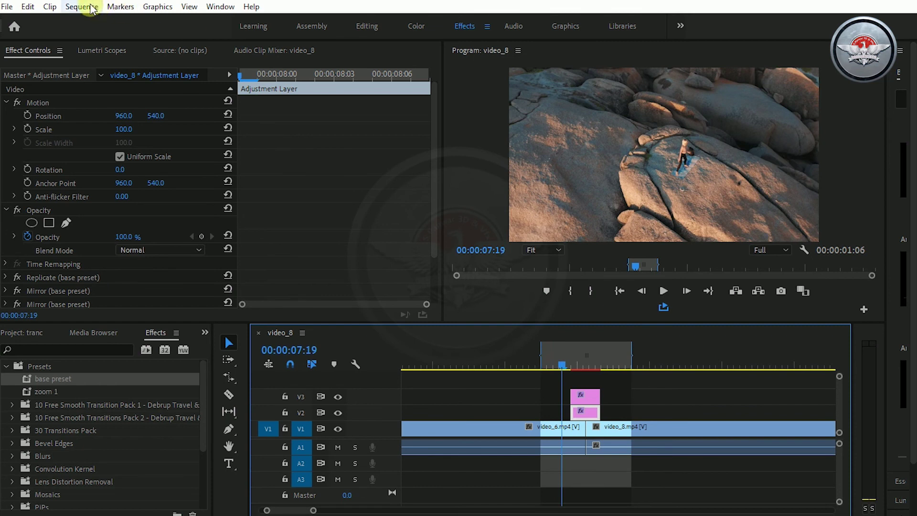
Render effects In to Out and watch the transition play in a maximized Program Monitor.
{"action": "left_click", "coordinate": [82, 6]}
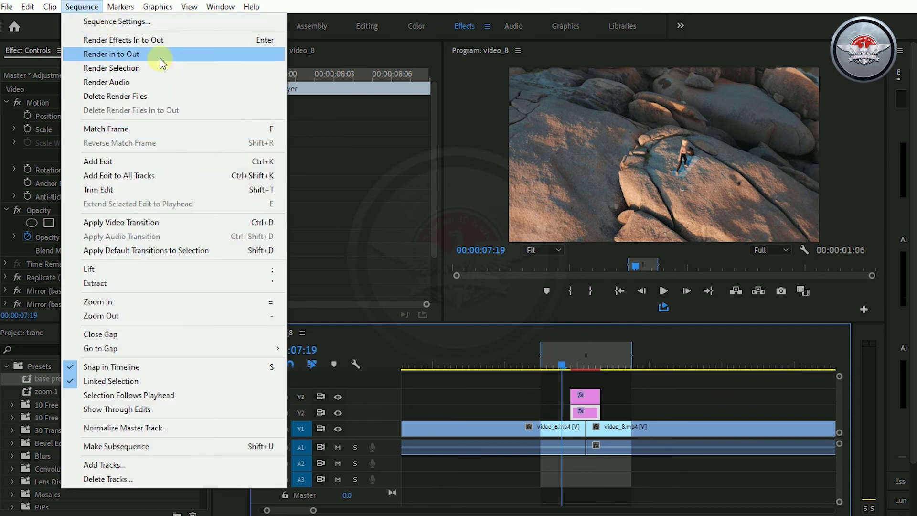
{"action": "left_click", "coordinate": [129, 40]}
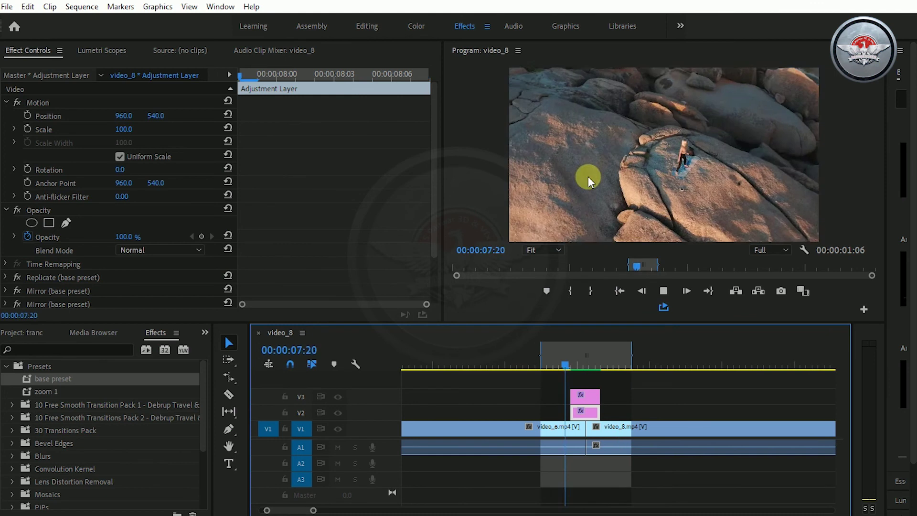
{"action": "key", "text": "grave"}
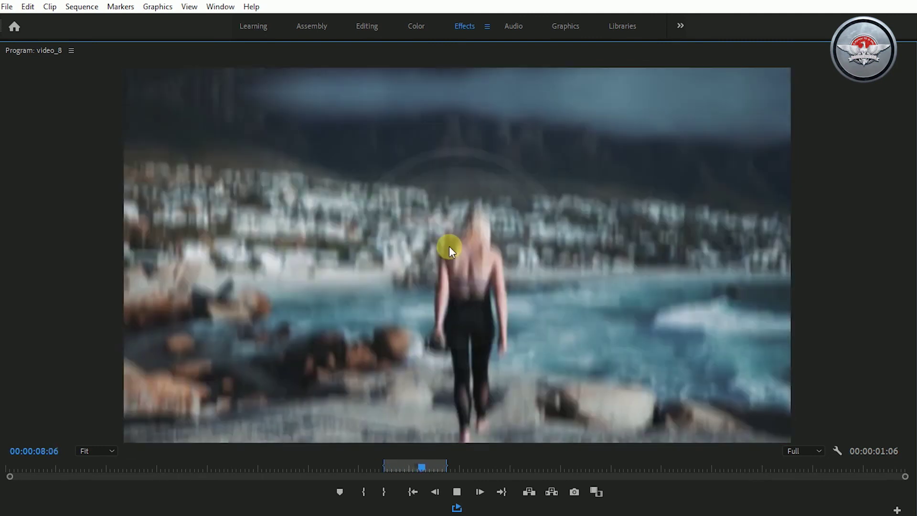
{"action": "key", "text": "grave"}
{"action": "left_click", "coordinate": [667, 291]}
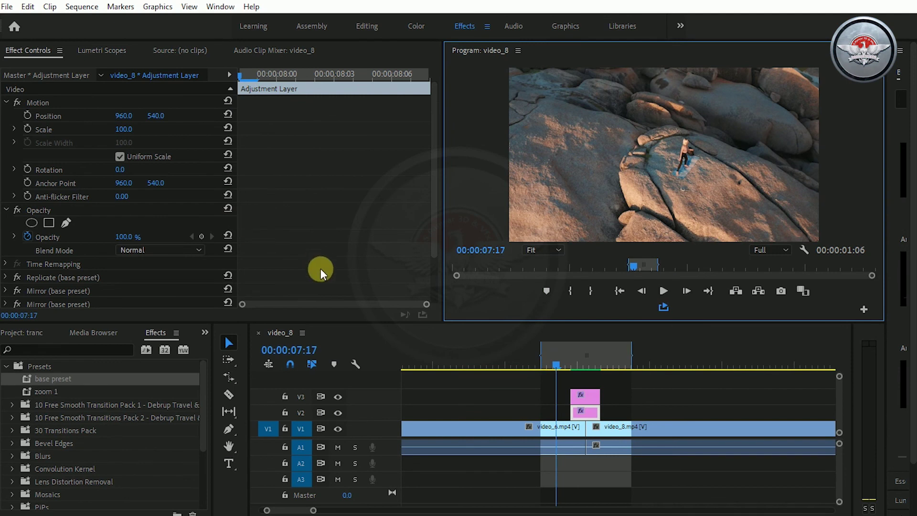
Save the V2 adjustment layer's keyframed Transform effect as a preset named 'slid up'.
{"action": "left_click", "coordinate": [592, 410]}
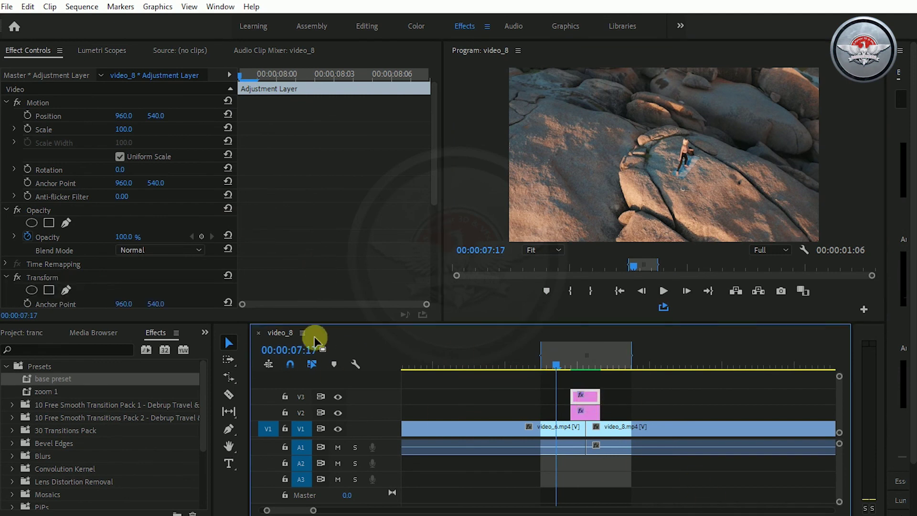
{"action": "scroll", "coordinate": [65, 232], "scroll_direction": "down", "scroll_amount": 3}
{"action": "left_click", "coordinate": [65, 232]}
{"action": "right_click", "coordinate": [140, 230]}
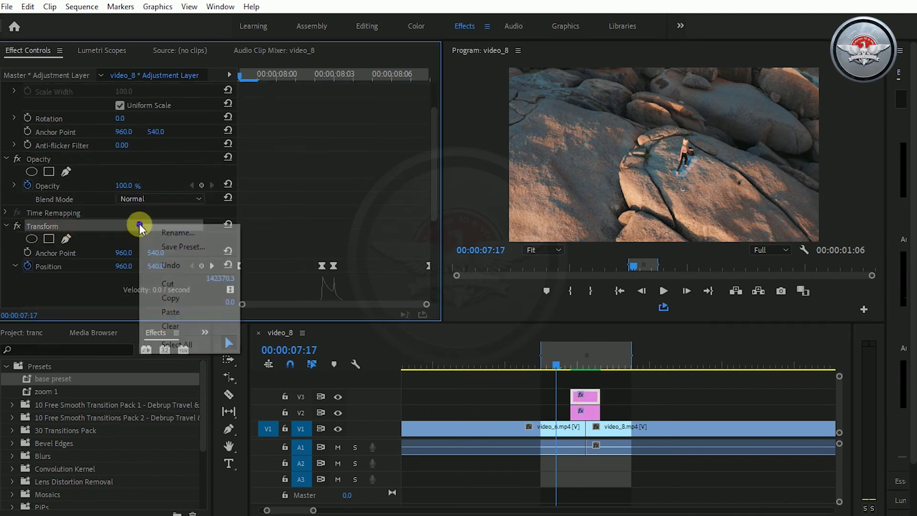
{"action": "left_click", "coordinate": [178, 247]}
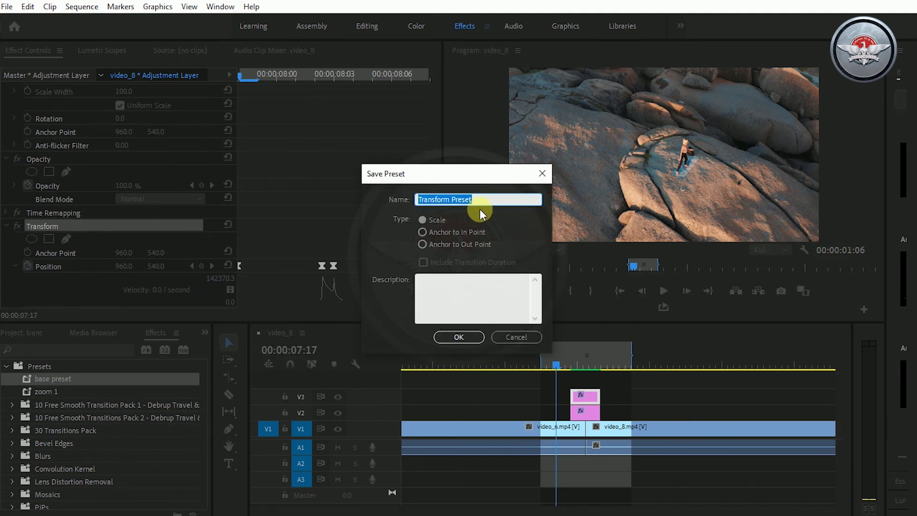
{"action": "type", "text": "slid"}
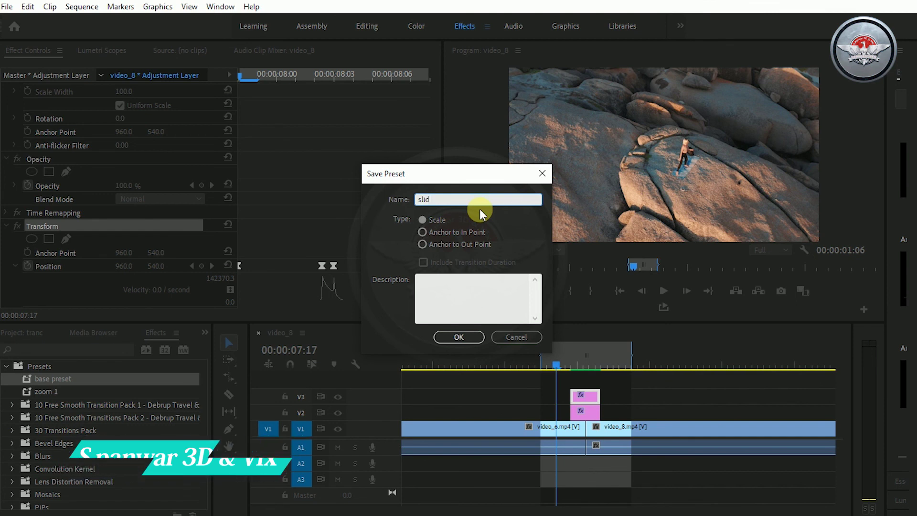
{"action": "type", "text": " up"}
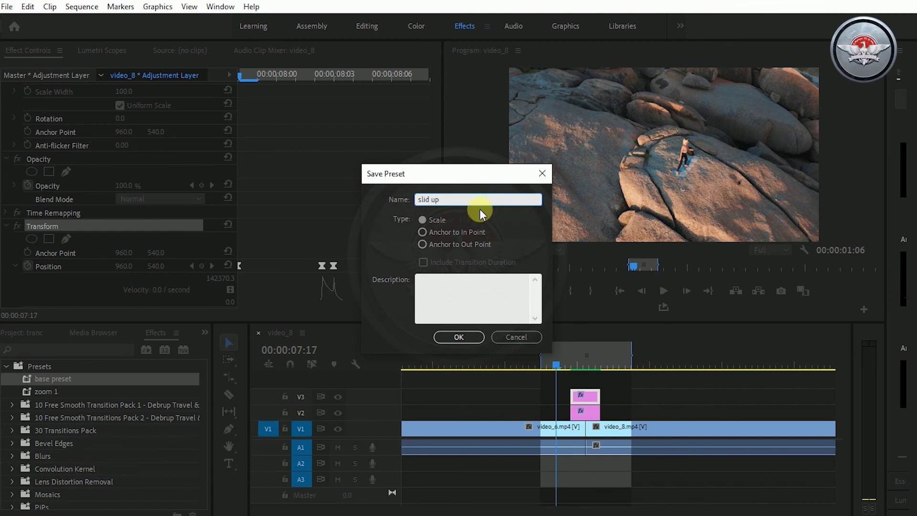
{"action": "left_click", "coordinate": [460, 337]}
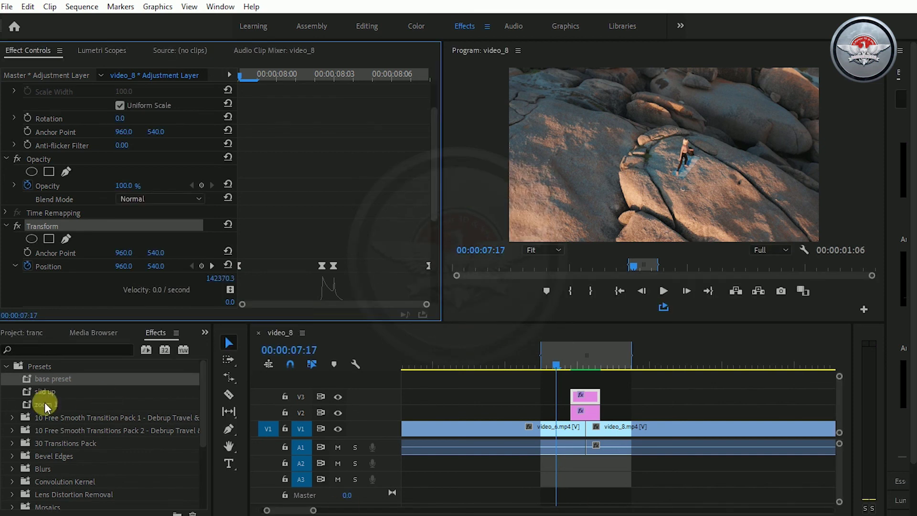
Delete the Transform effect from the V3 adjustment layer.
{"action": "left_click", "coordinate": [112, 396]}
{"action": "left_click", "coordinate": [641, 409]}
{"action": "left_click", "coordinate": [585, 396]}
{"action": "scroll", "coordinate": [64, 287], "scroll_direction": "down", "scroll_amount": 1}
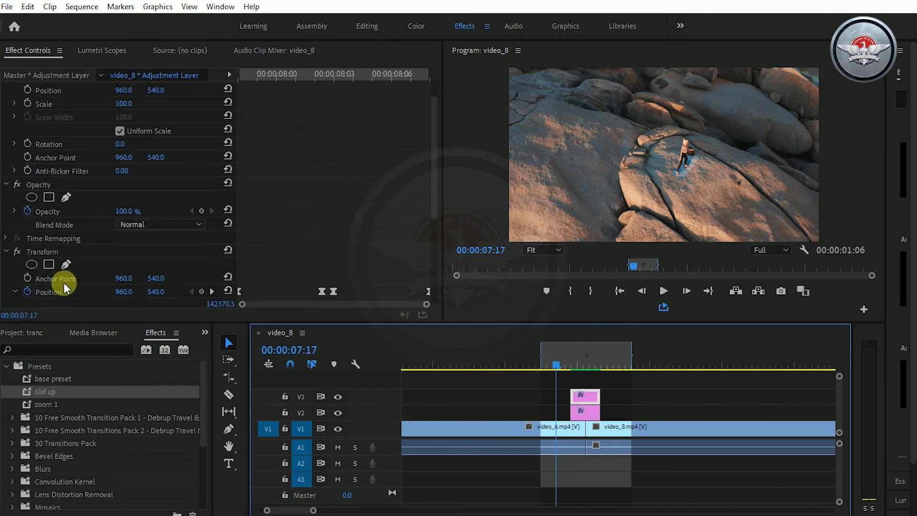
{"action": "left_click", "coordinate": [68, 252]}
{"action": "key", "text": "Delete"}
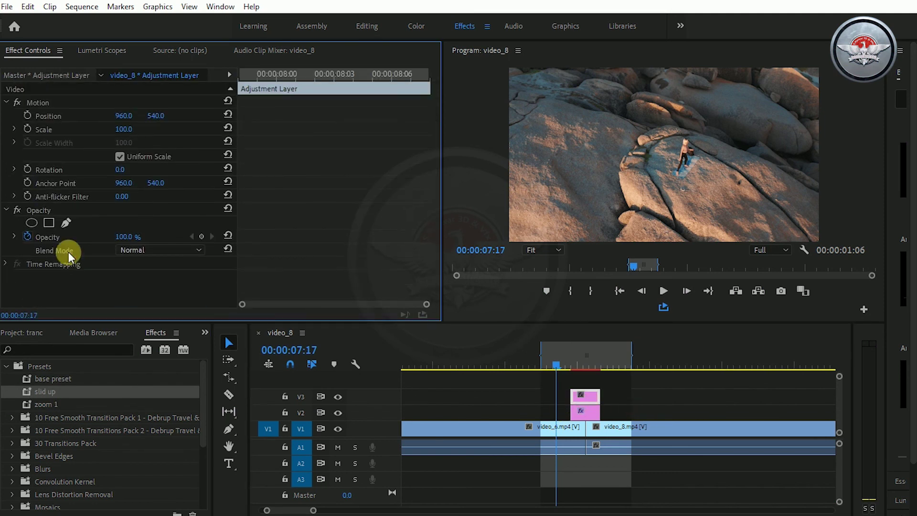
{"action": "left_click", "coordinate": [163, 287]}
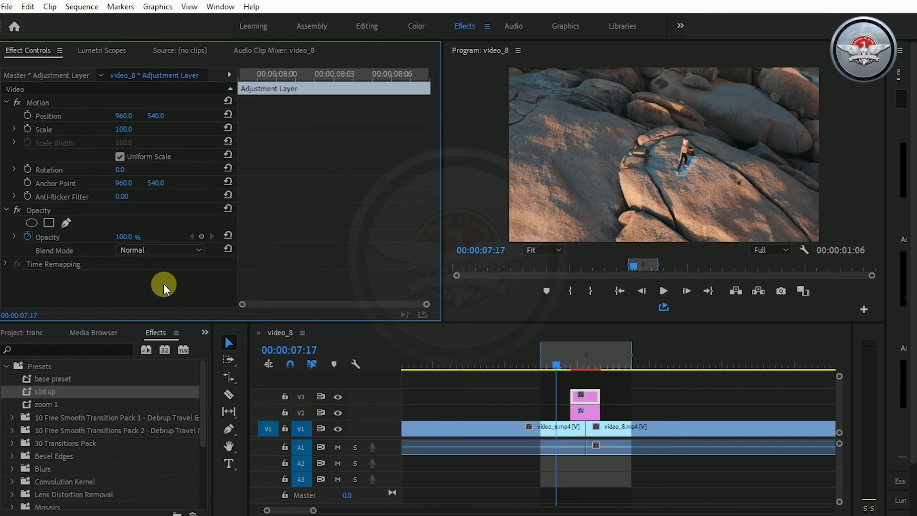
Scrub between 07:18 and 08:03 to check the cut now plays without motion.
{"action": "left_click", "coordinate": [585, 396]}
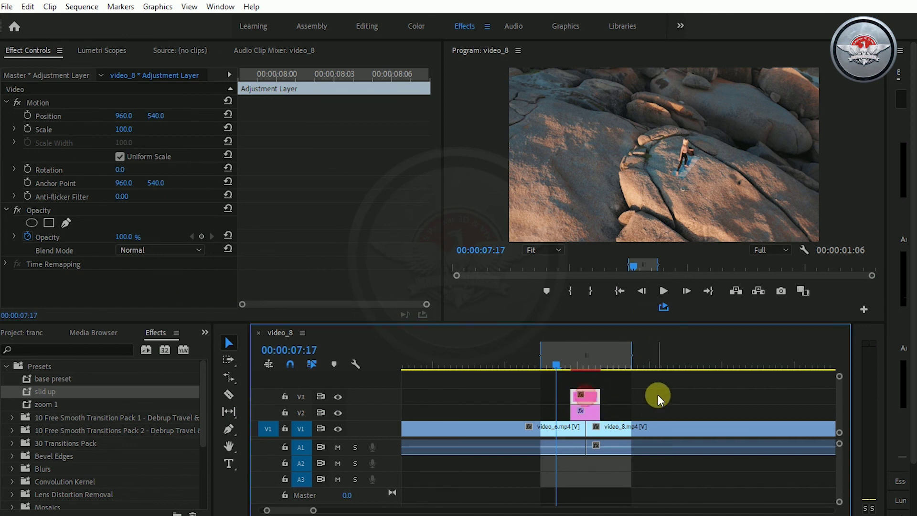
{"action": "left_click_drag", "start_coordinate": [558, 370], "coordinate": [588, 365]}
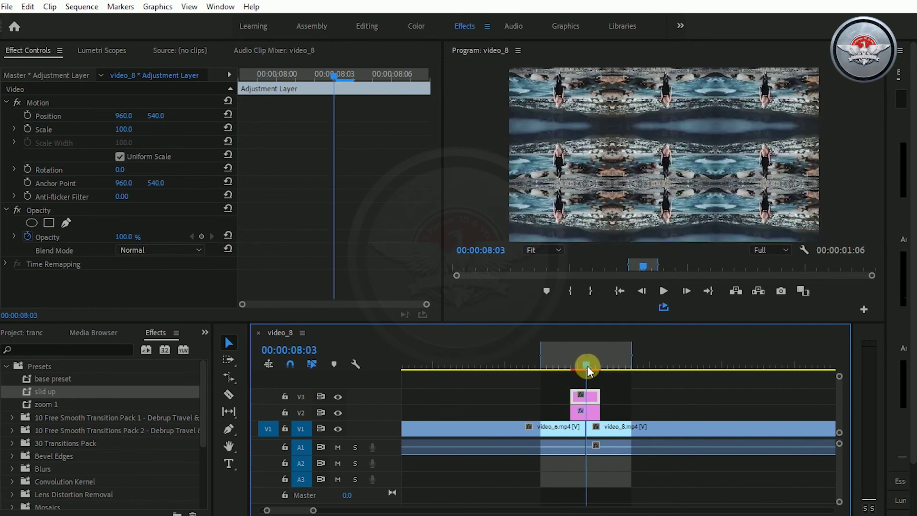
{"action": "left_click_drag", "start_coordinate": [587, 366], "coordinate": [559, 365]}
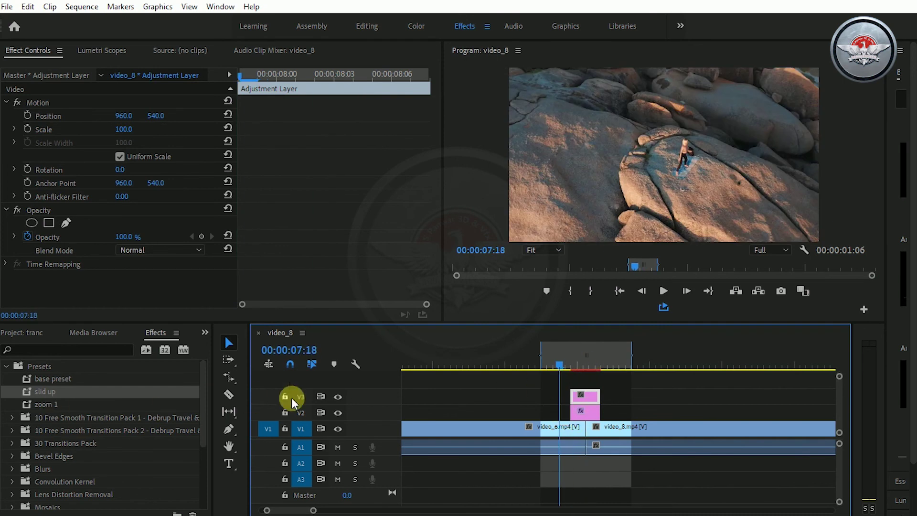
Apply the 'slid up' preset to the V3 adjustment layer and play back from 07:14.
{"action": "left_click", "coordinate": [40, 391]}
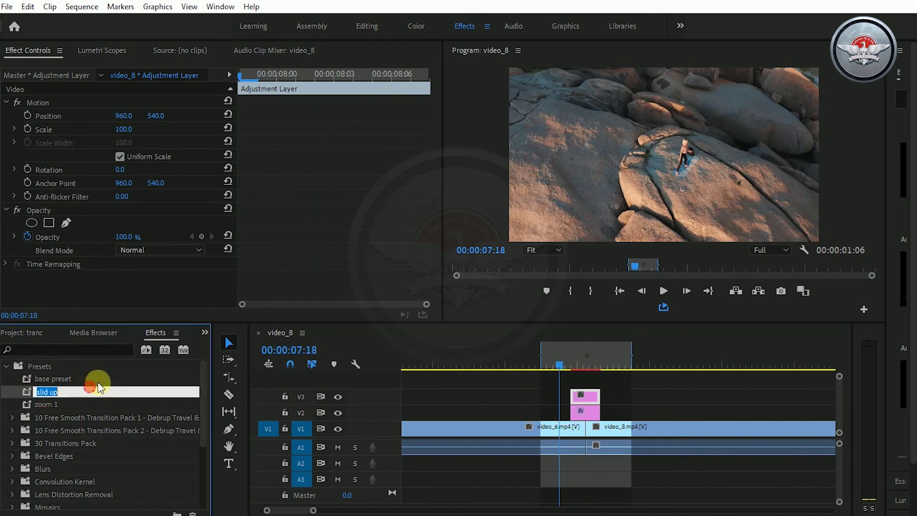
{"action": "left_click", "coordinate": [63, 396]}
{"action": "left_click_drag", "start_coordinate": [62, 399], "coordinate": [518, 412]}
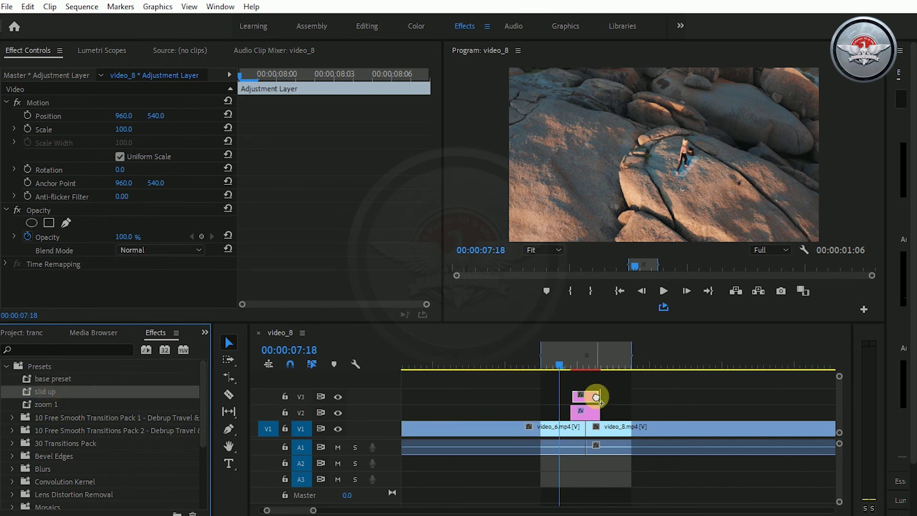
{"action": "left_click_drag", "start_coordinate": [596, 397], "coordinate": [596, 397]}
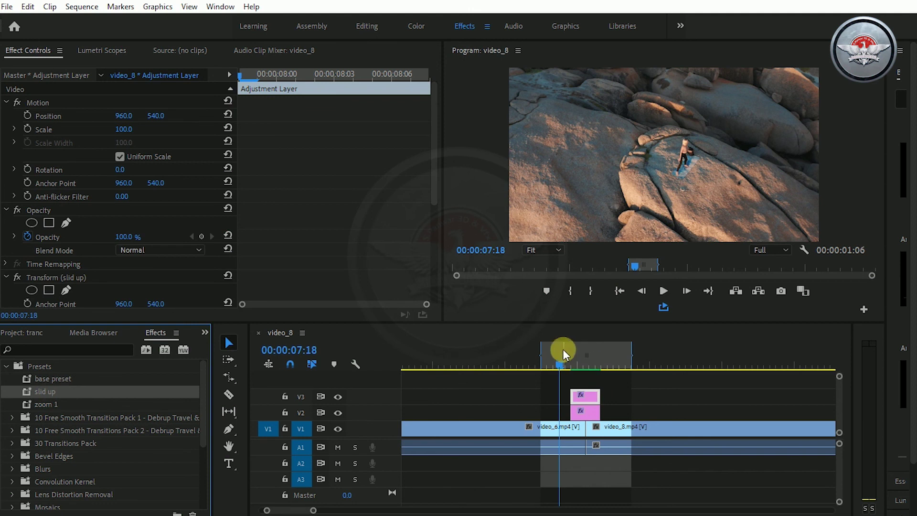
{"action": "left_click", "coordinate": [549, 365]}
{"action": "left_click", "coordinate": [659, 293]}
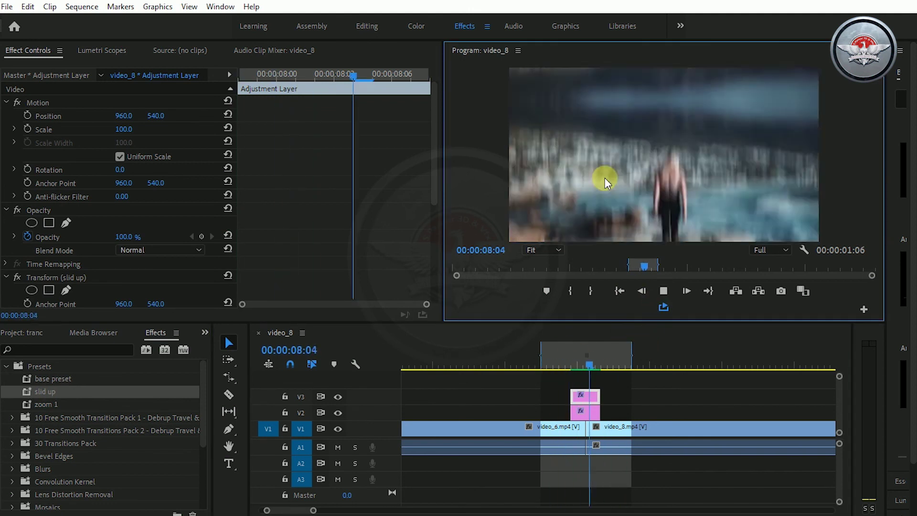
Maximize the Program Monitor with ` to watch the slide transition full screen.
{"action": "key", "text": "grave"}
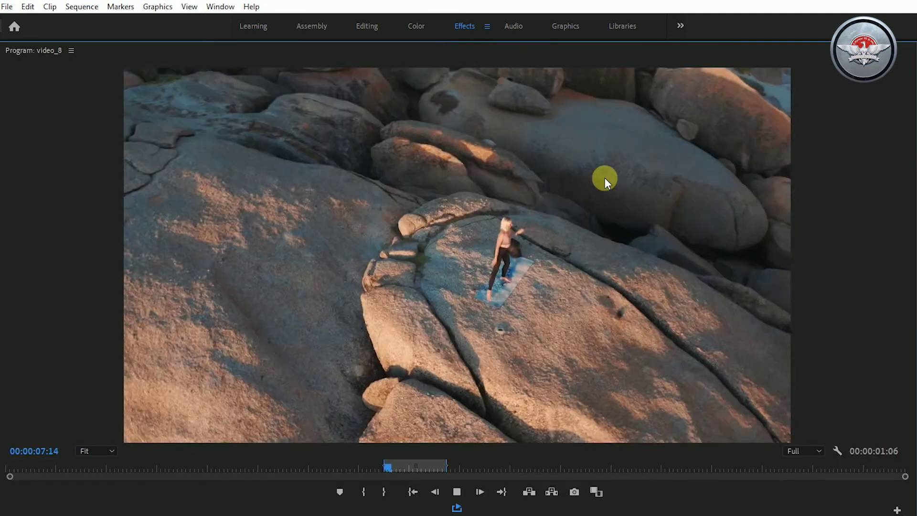